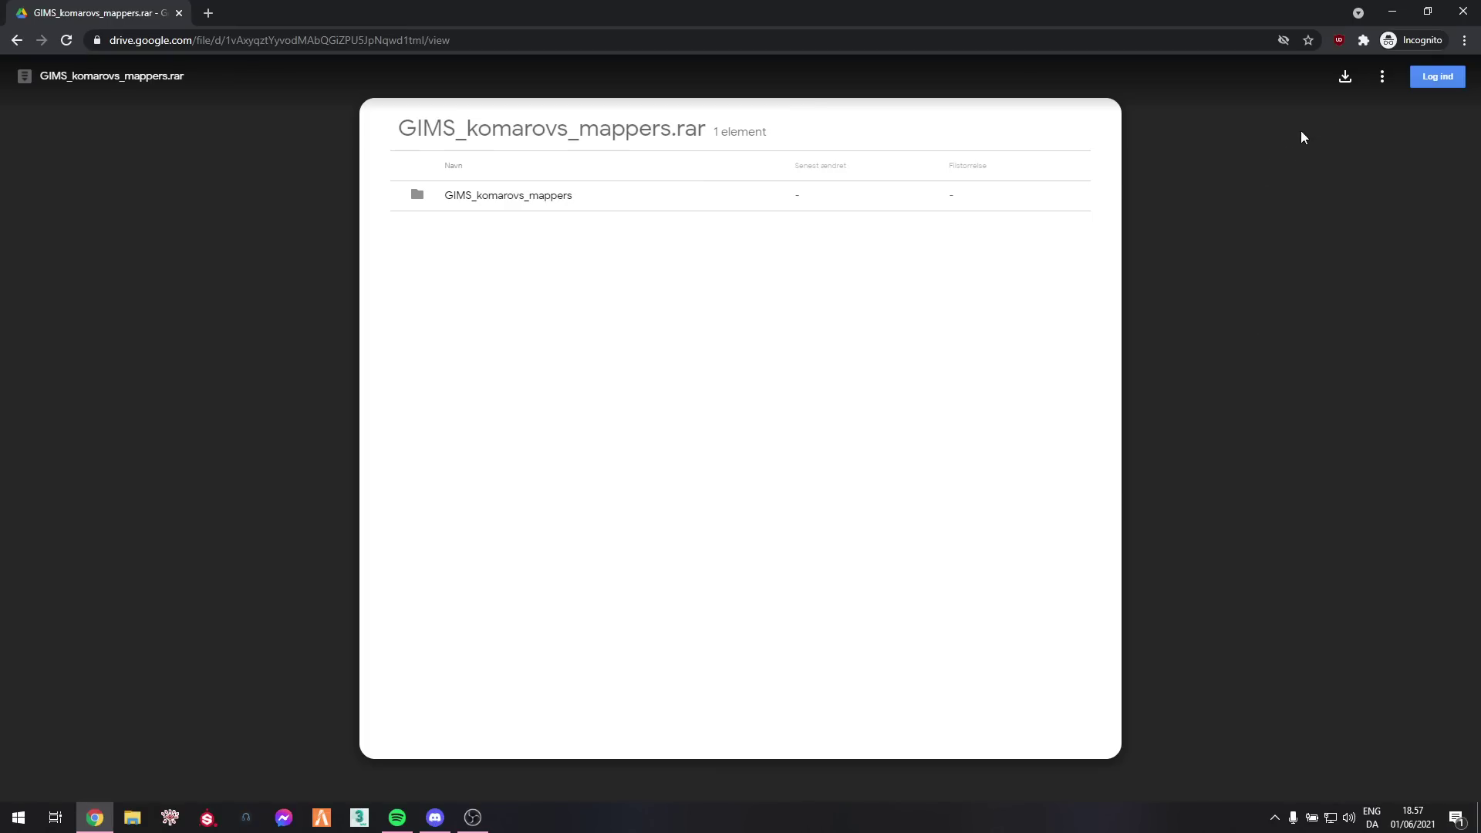
Download GIMS_komarovs_mappers.rar from its Google Drive share page.
left_click(1345, 77)
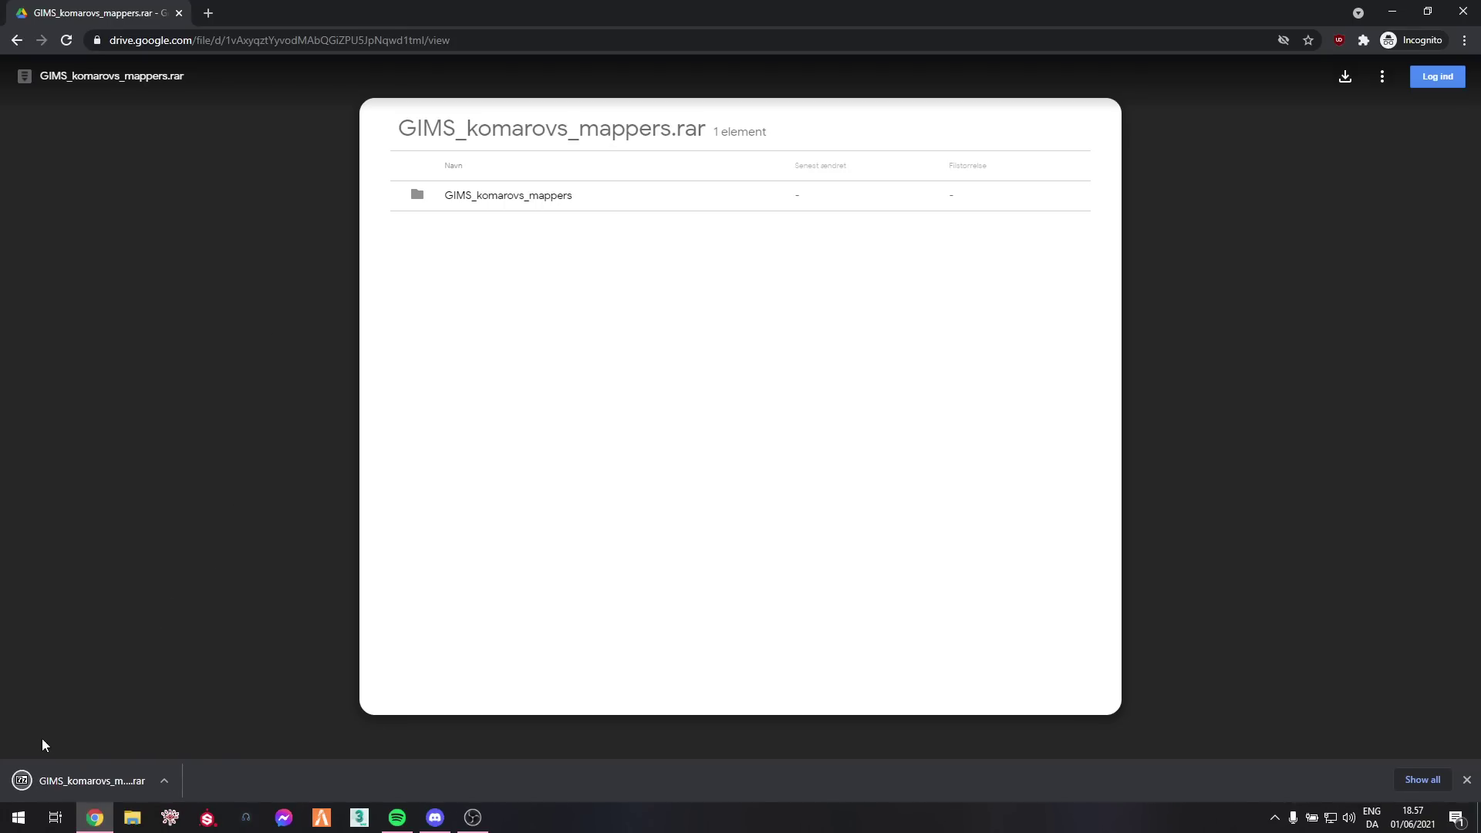
Open the downloaded archive, enter GIMS_komarovs_mappers and select the scripts and GIMS folders.
left_click(66, 780)
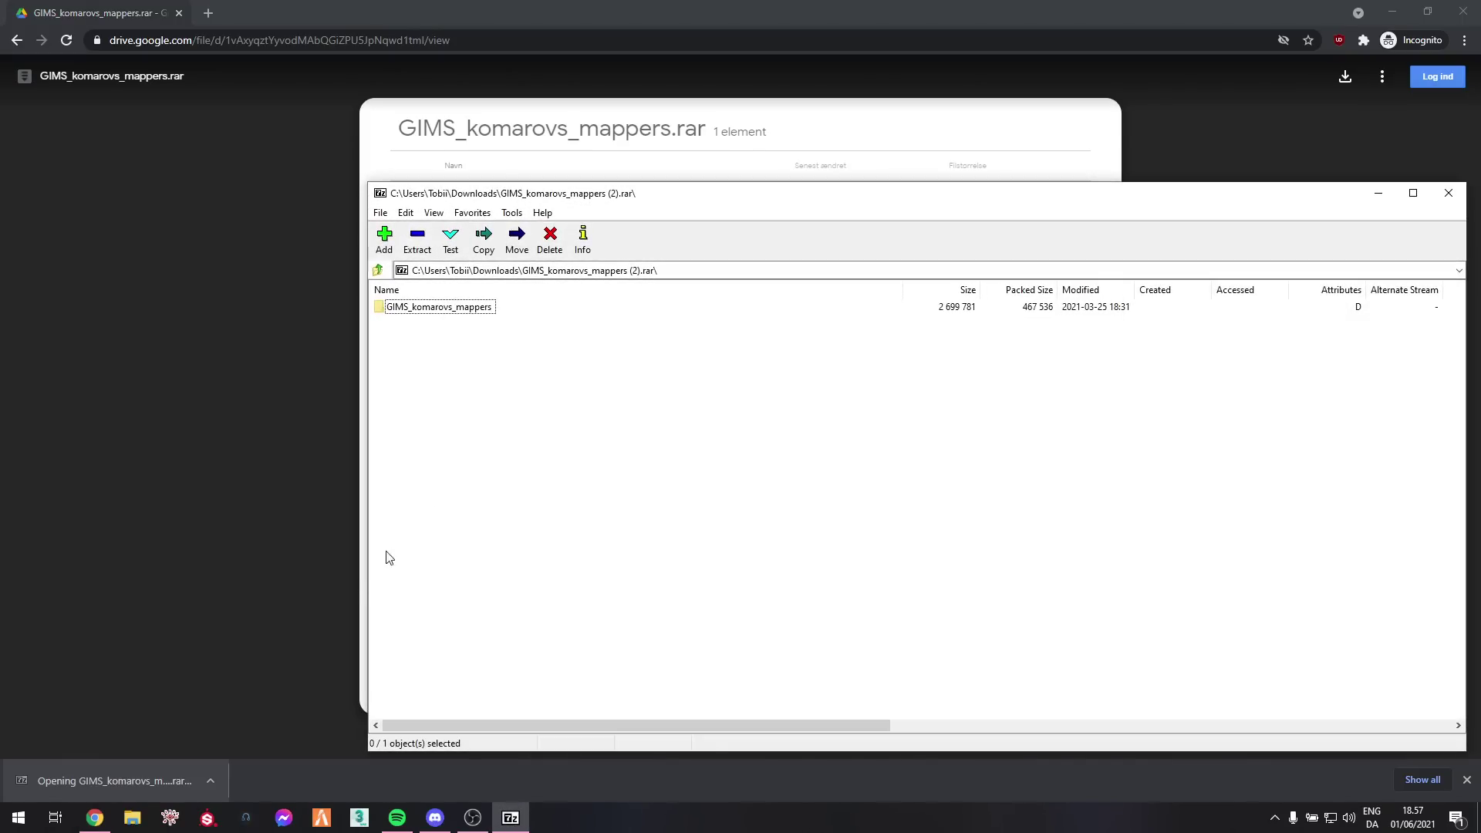
double_click(426, 309)
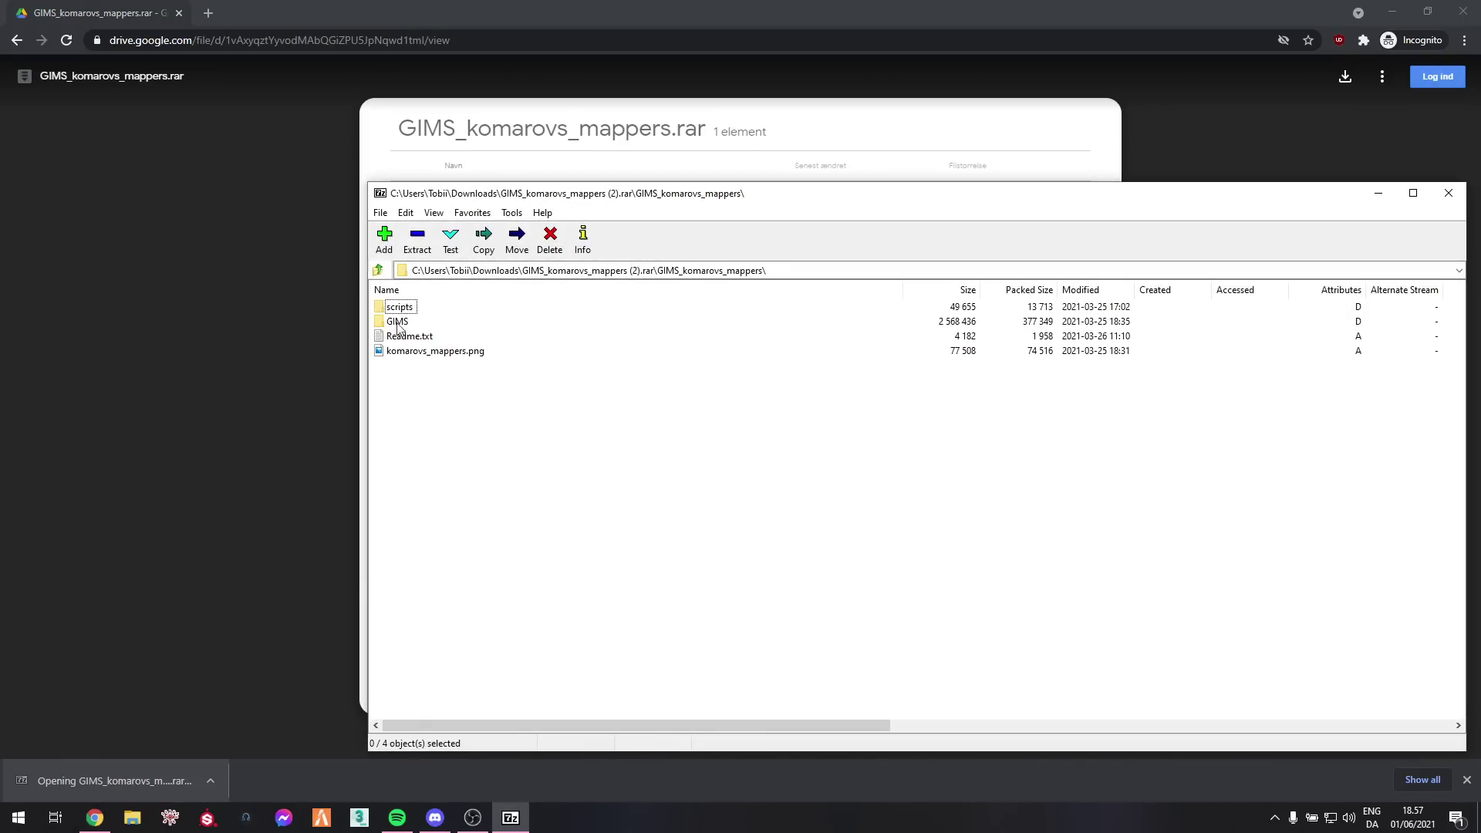
left_click_drag(476, 417, 417, 342)
left_click(416, 342)
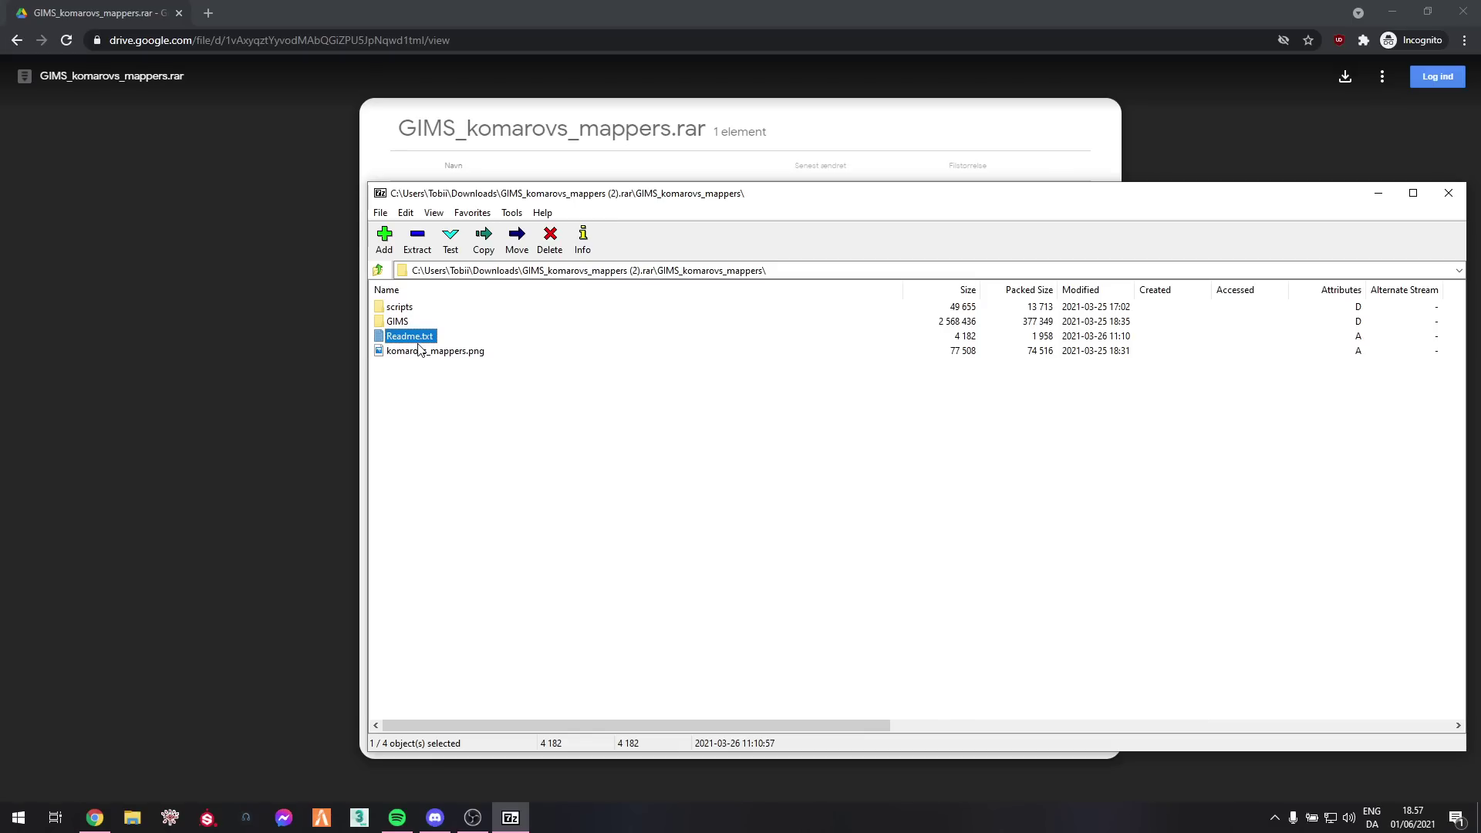
mouse_move(417, 312)
left_mouse_down()
mouse_move(401, 325)
mouse_move(403, 311)
left_mouse_up()
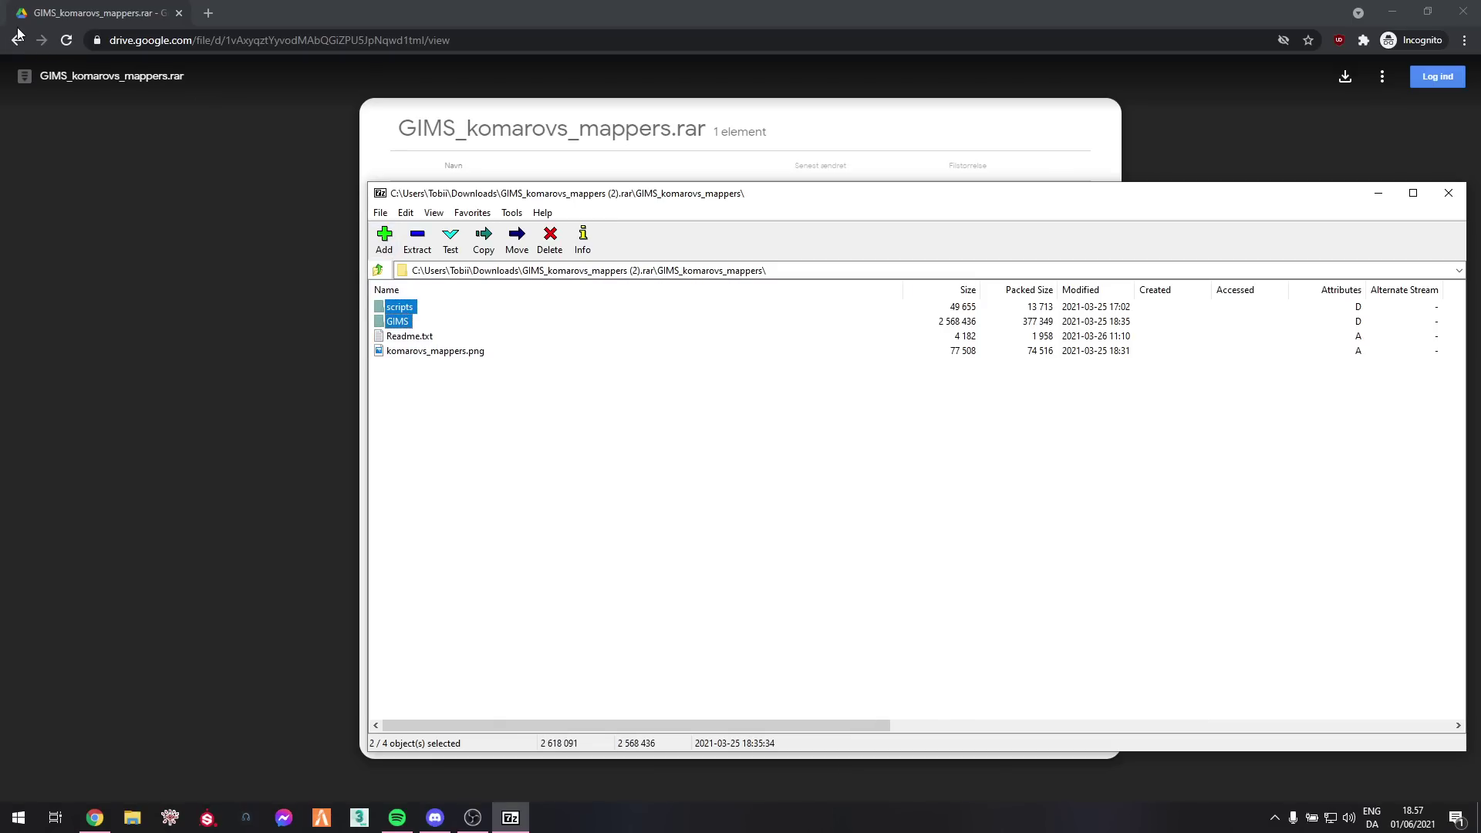
Close the Drive browser and music player, then browse to Program Files on Local Disk (C:).
left_click(179, 13)
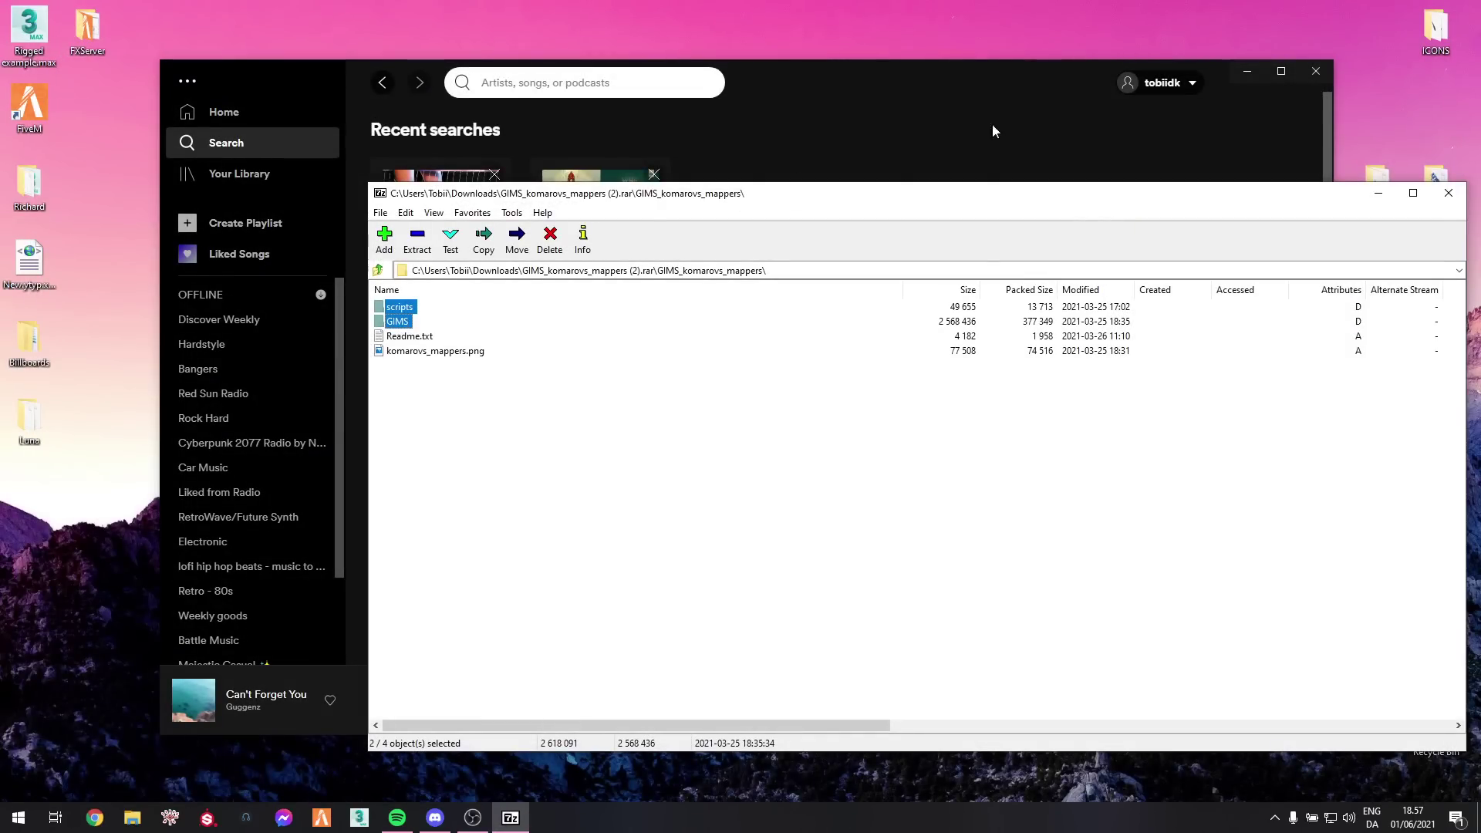
left_click(1247, 71)
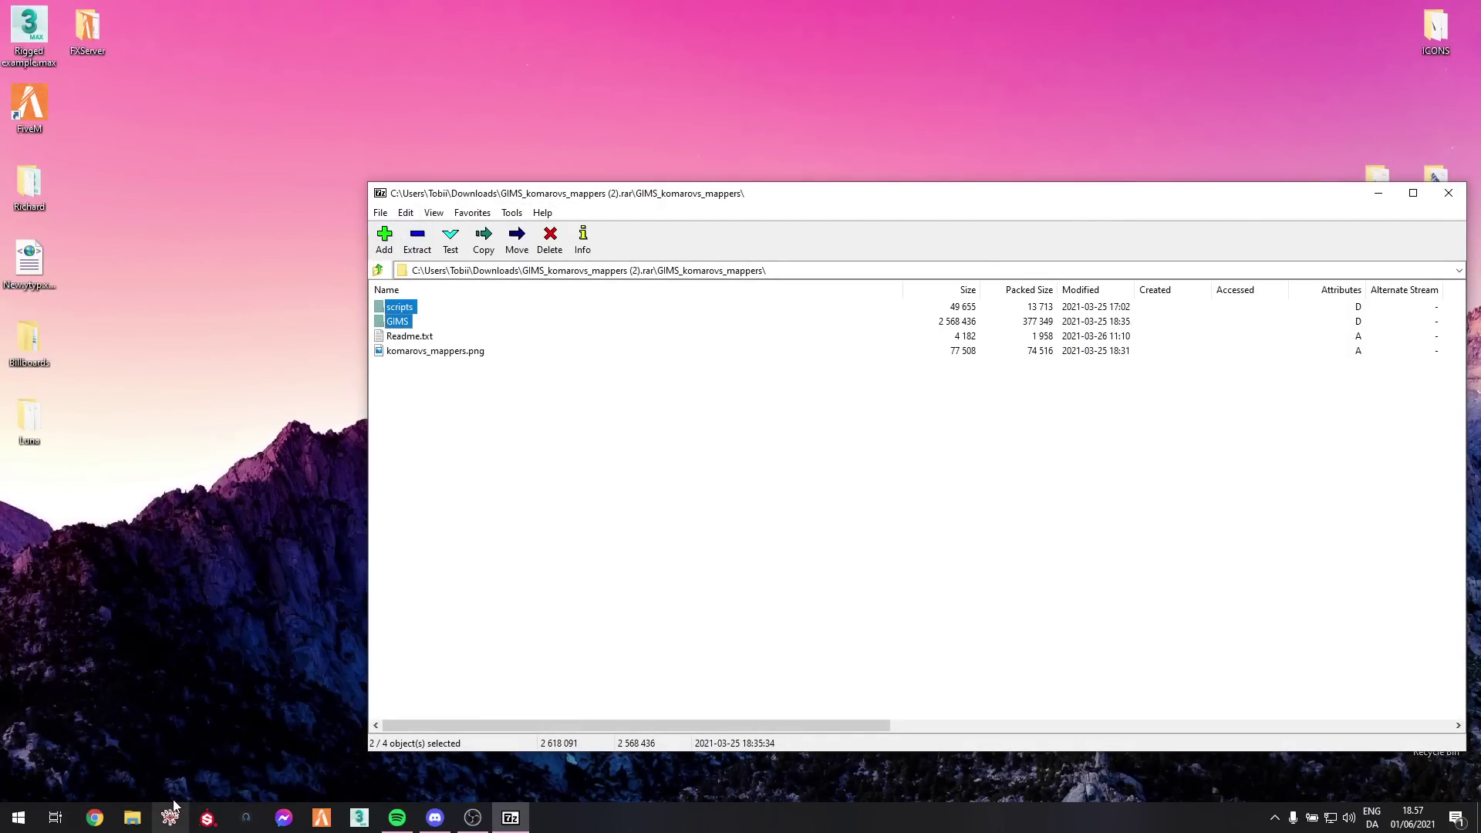
left_click(134, 819)
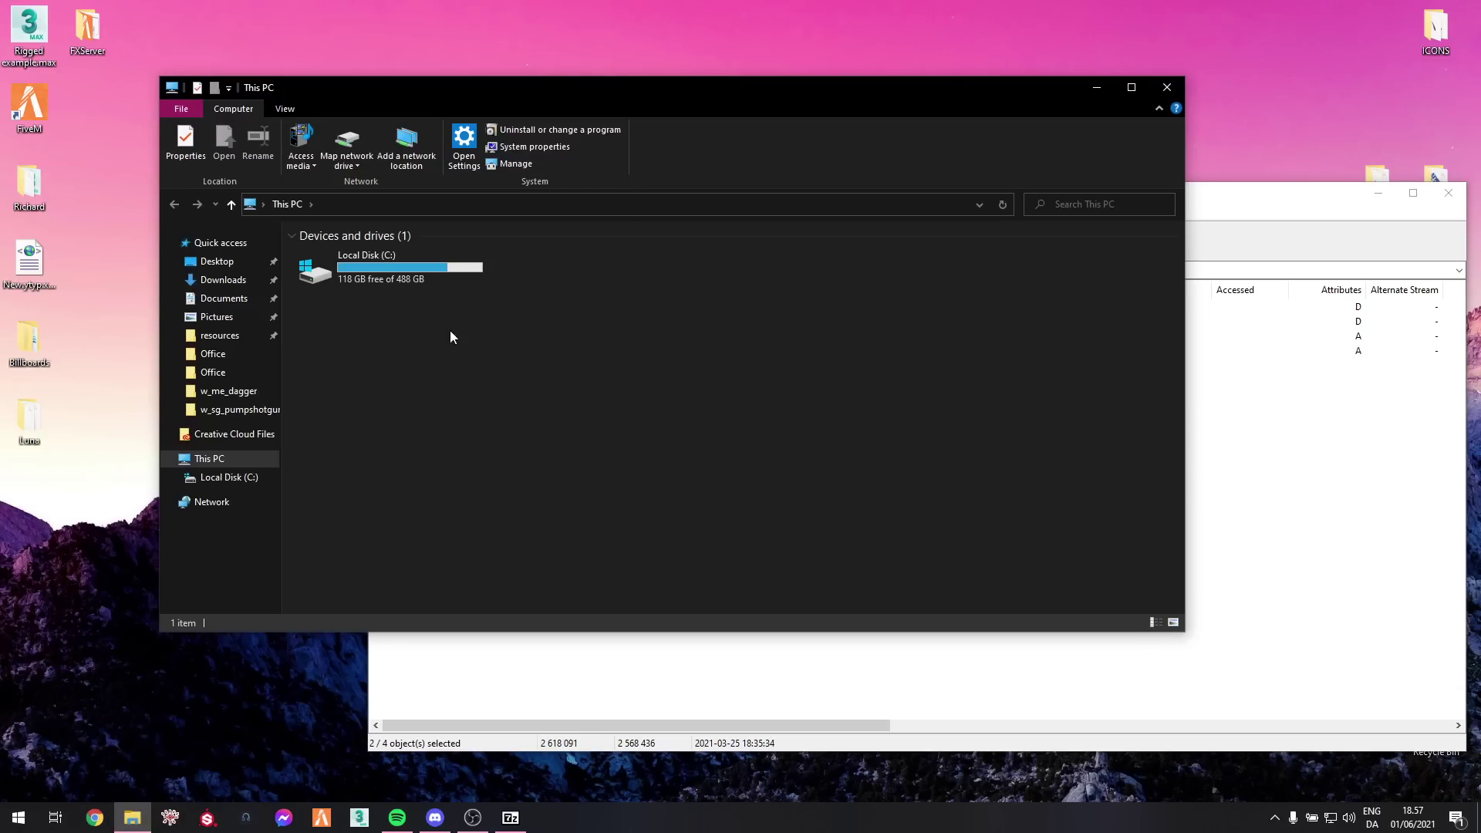
double_click(432, 275)
left_click(368, 319)
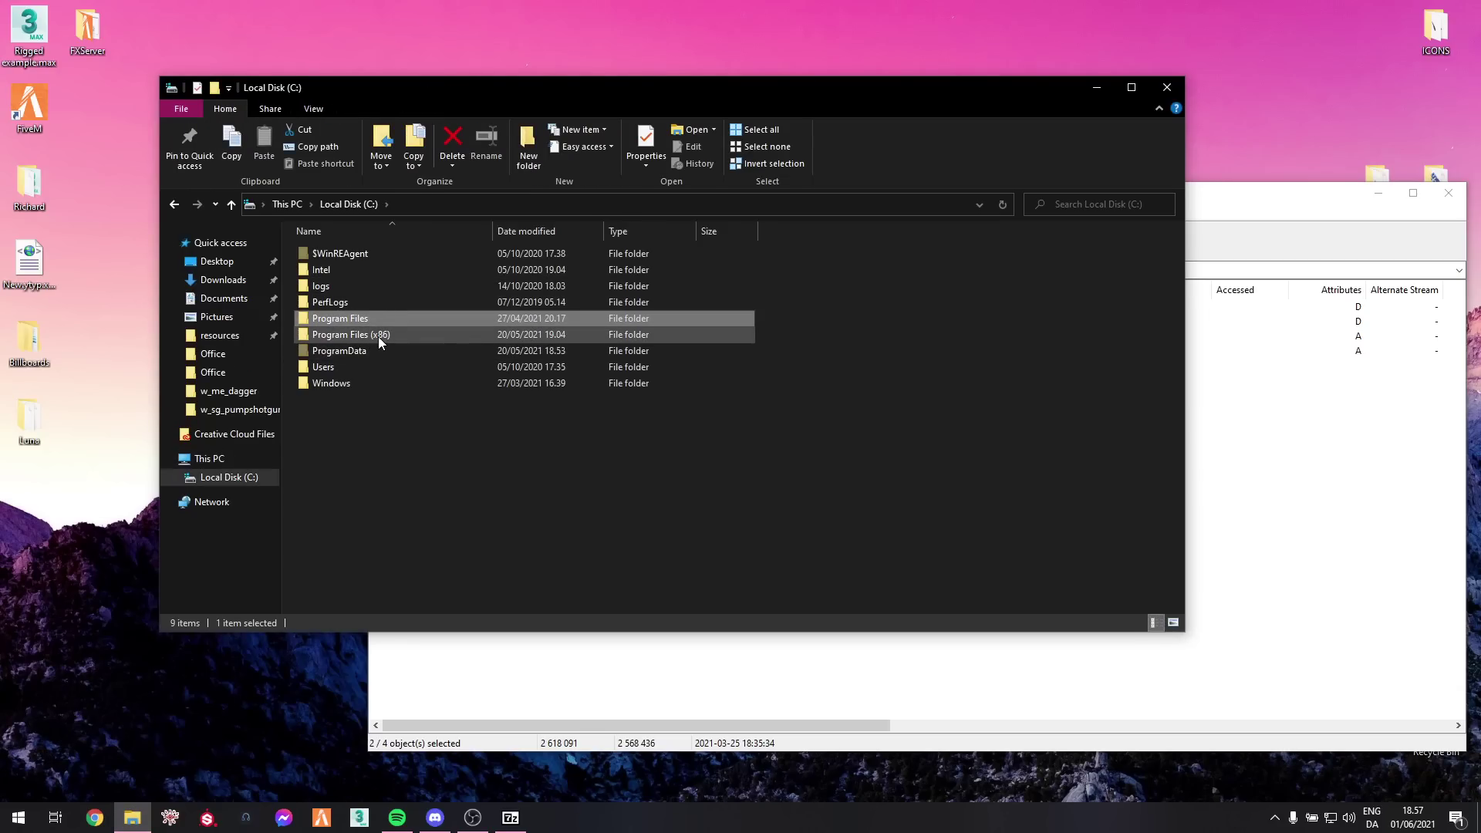
left_click(378, 336)
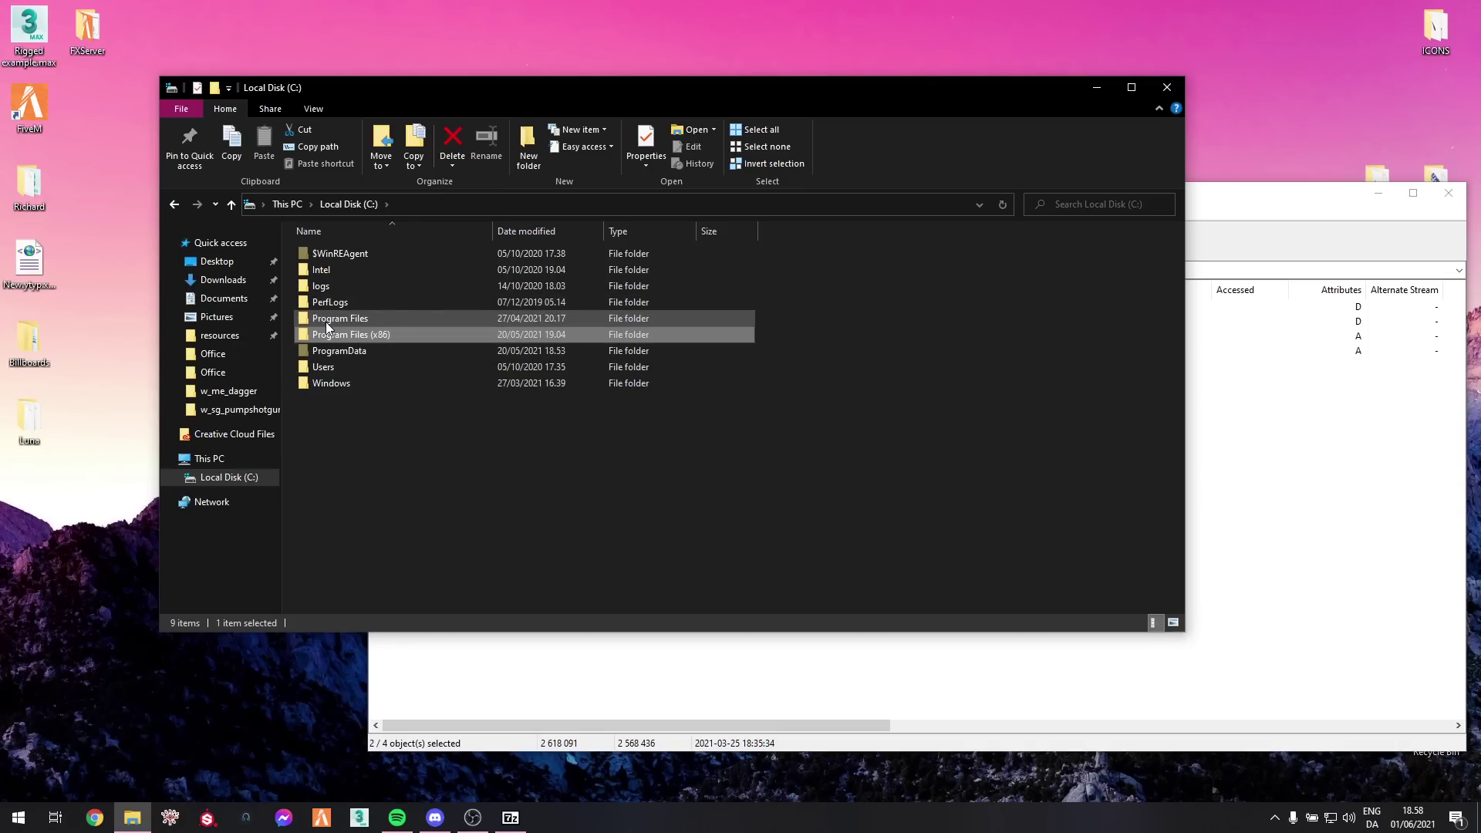
double_click(346, 319)
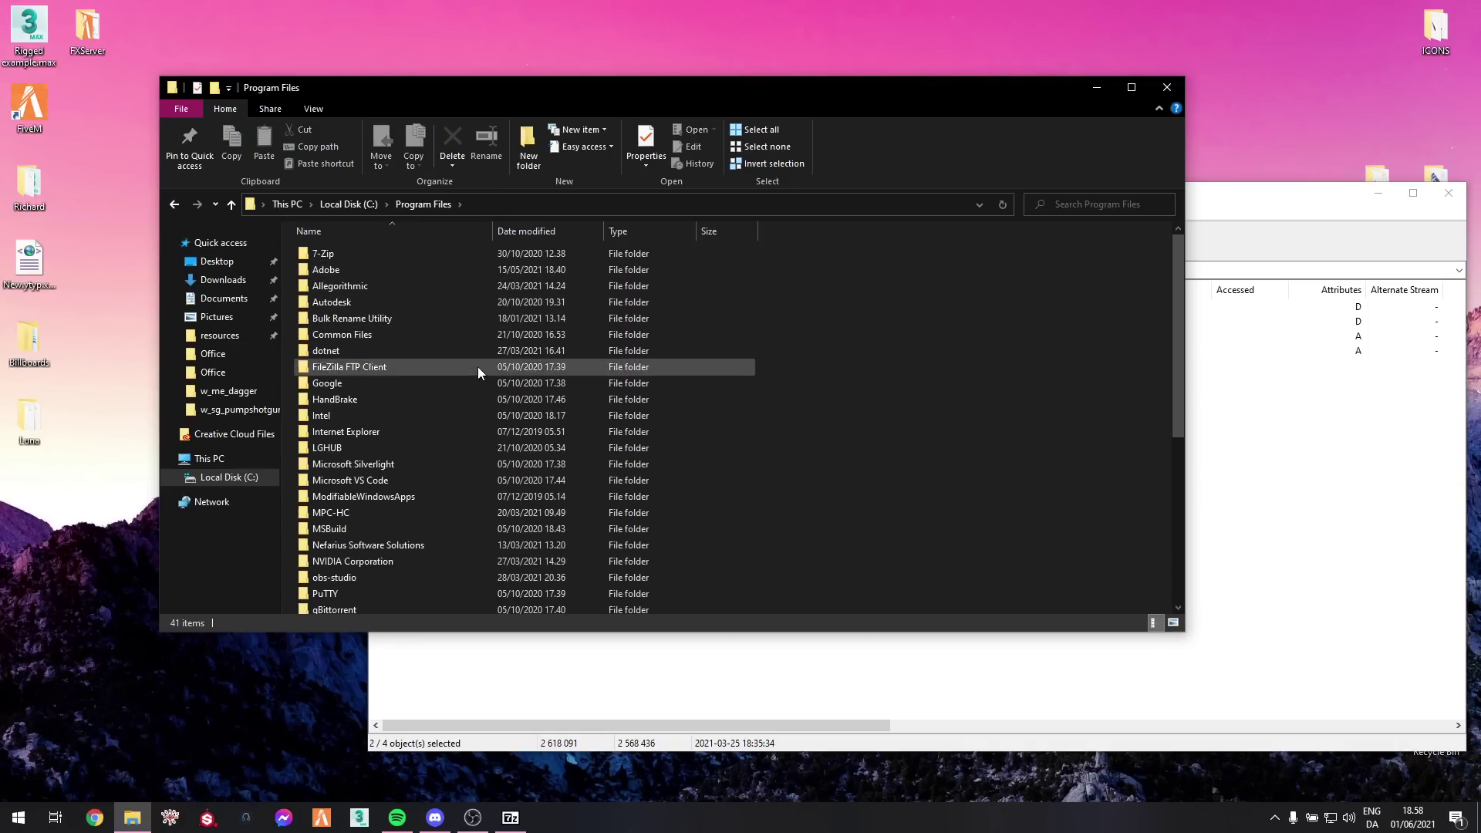
Go through Autodesk and 3ds Max 2017 into the scripts folder.
double_click(340, 303)
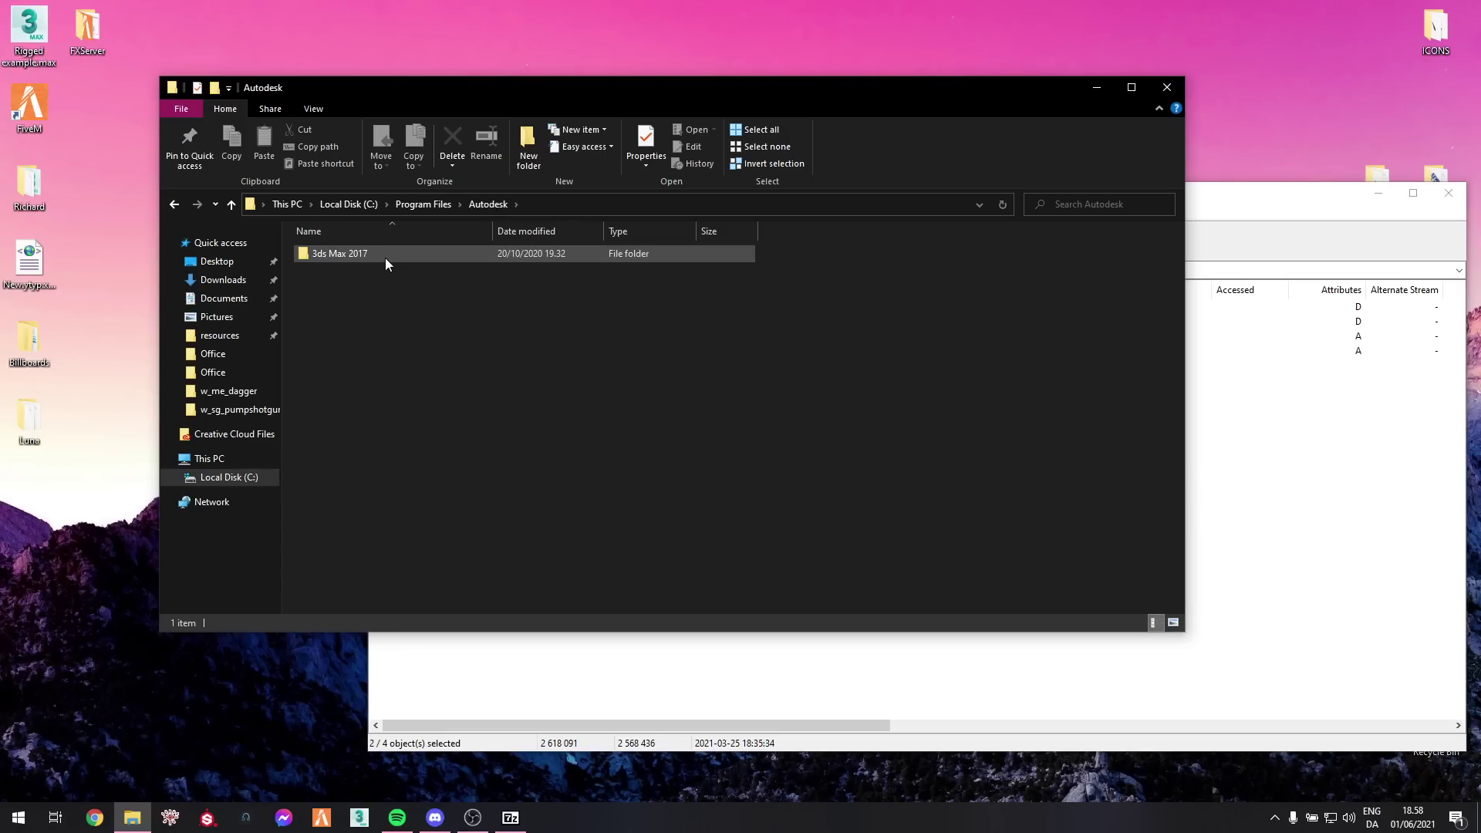
mouse_move(386, 257)
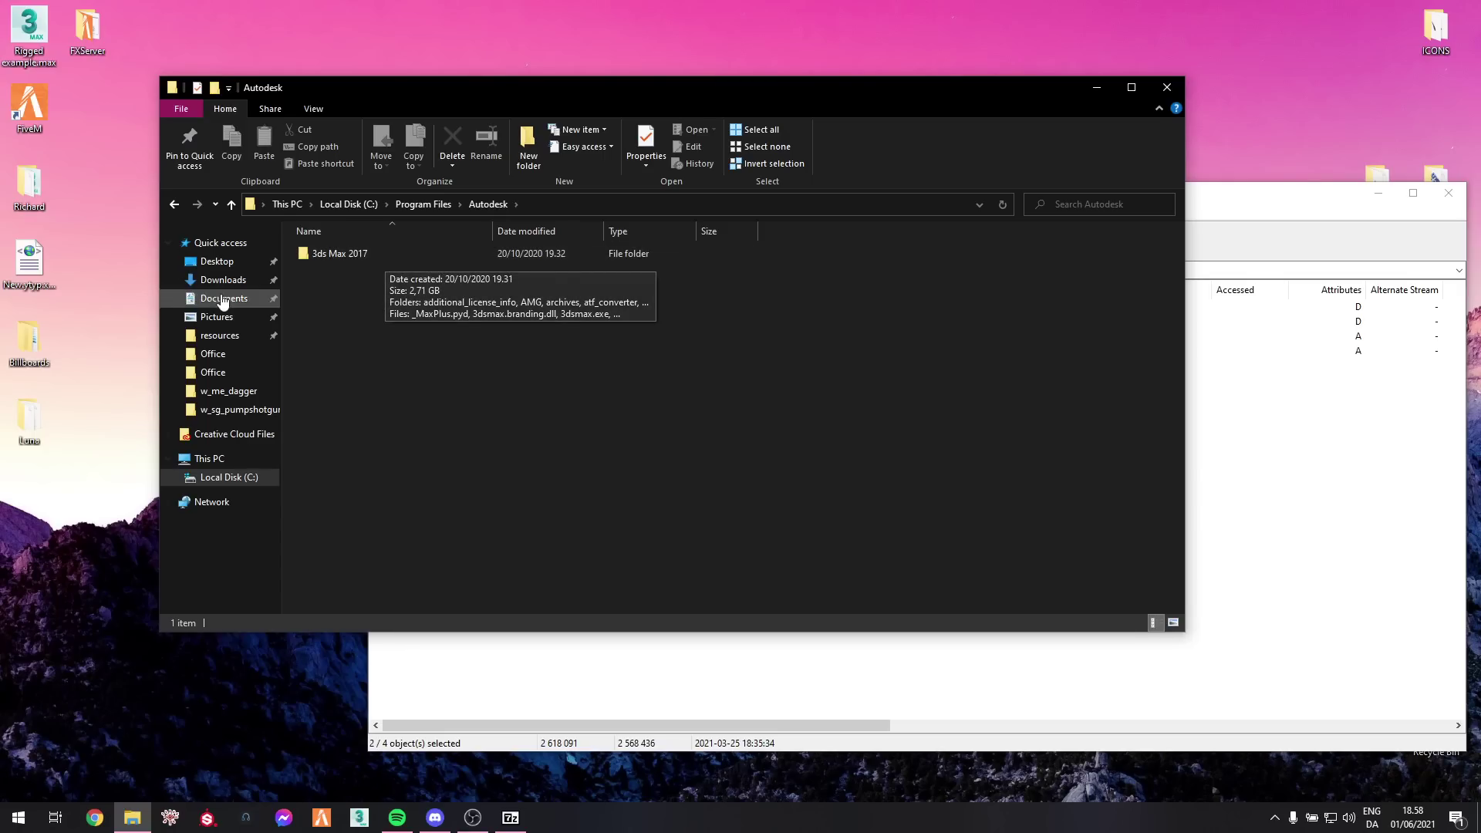
double_click(369, 253)
left_click(410, 336)
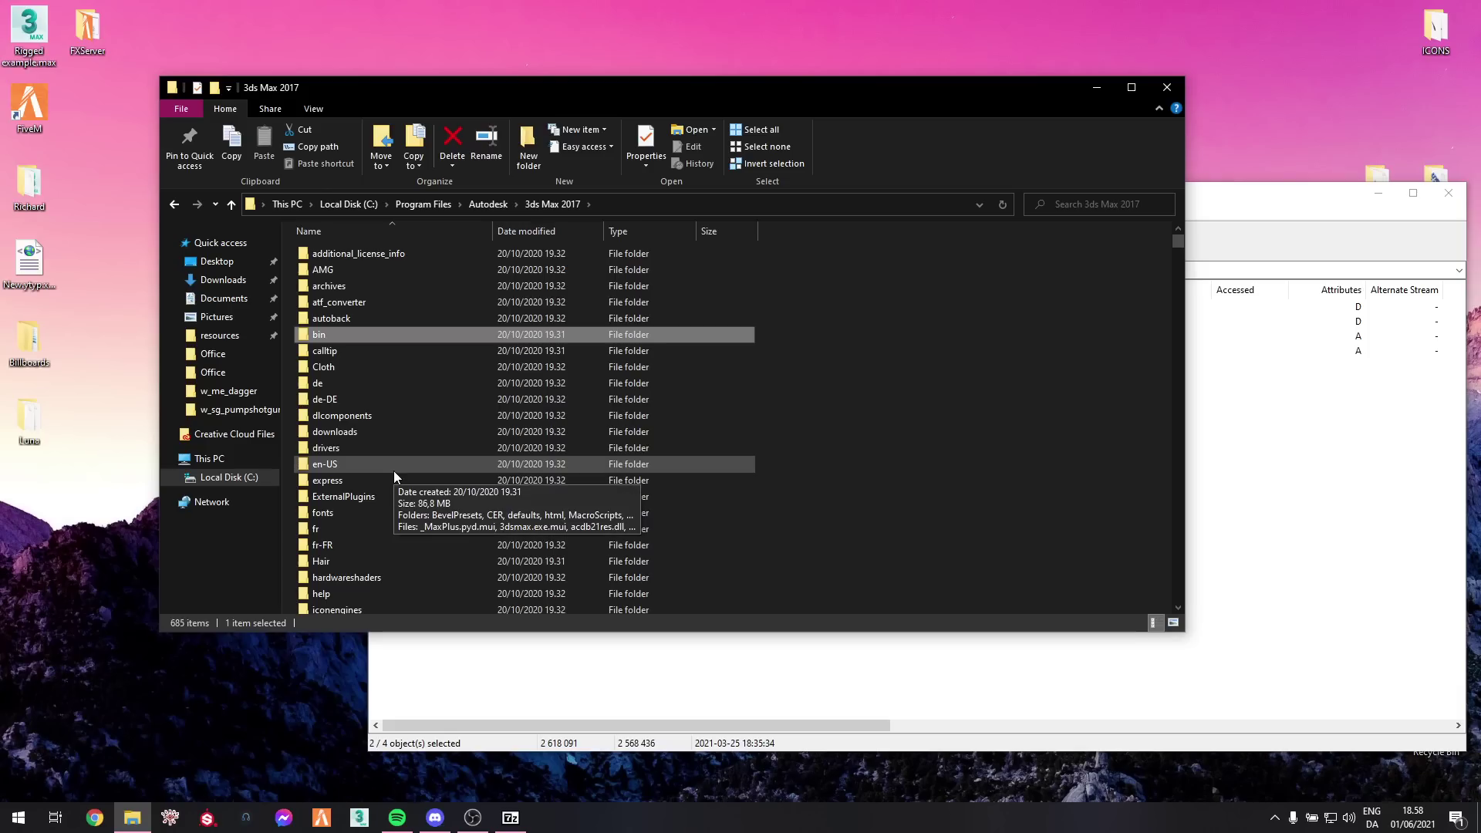
scroll(394, 471, "down", 15)
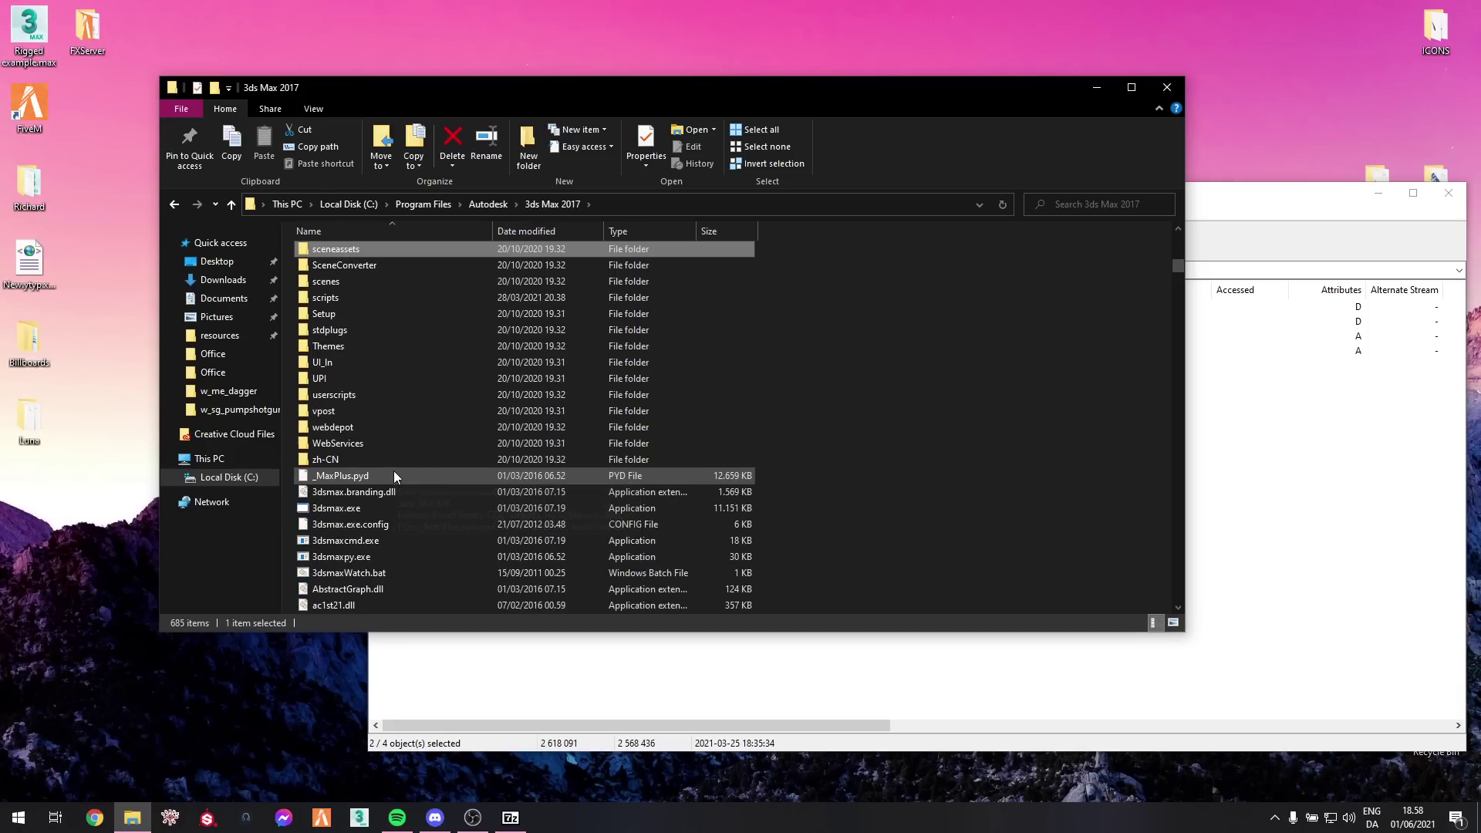
double_click(336, 297)
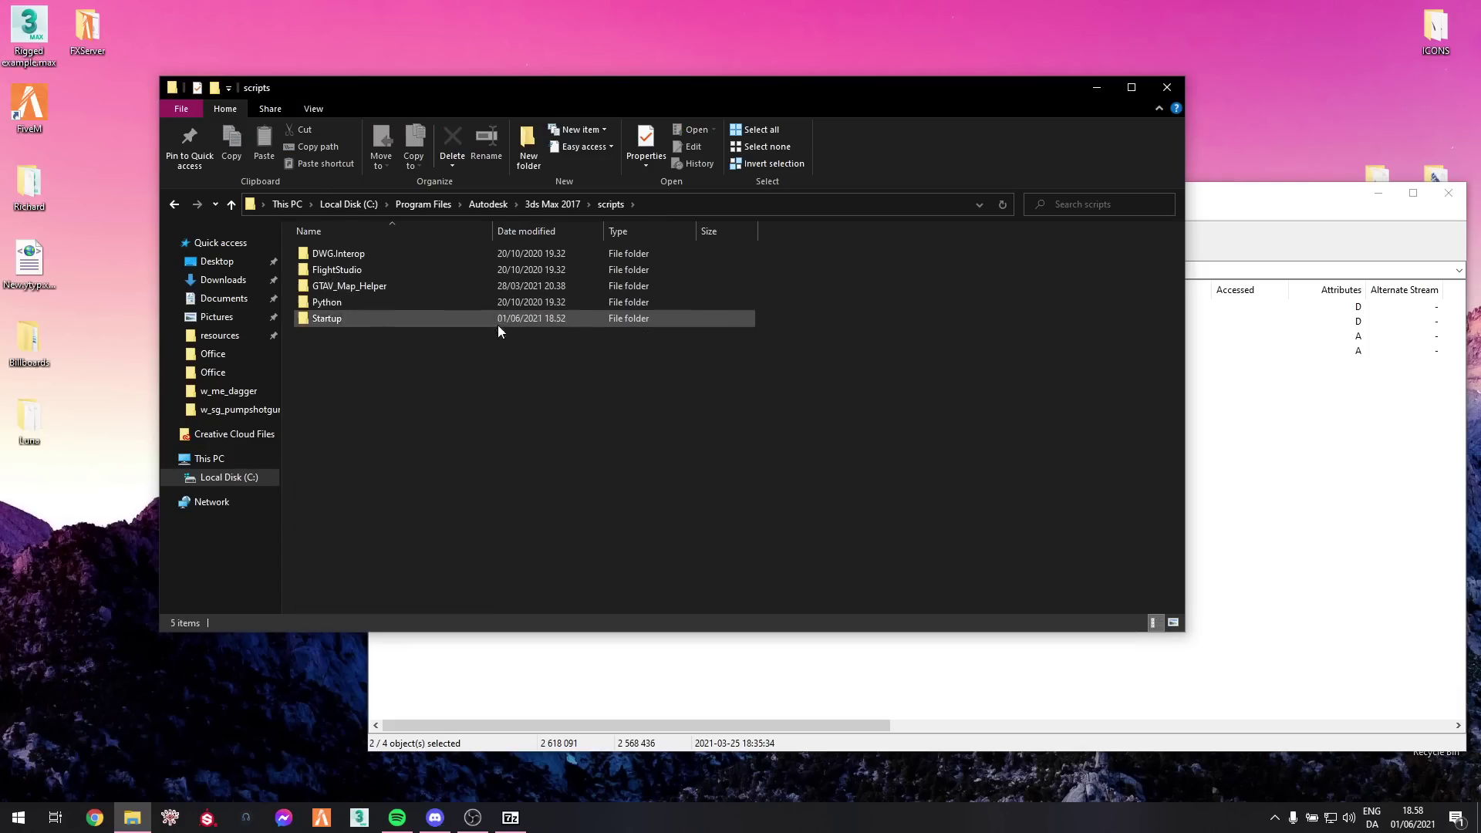
In Startup, delete the old GIMS_GUI, GIMS.ccf and GIMS.ms.
double_click(331, 319)
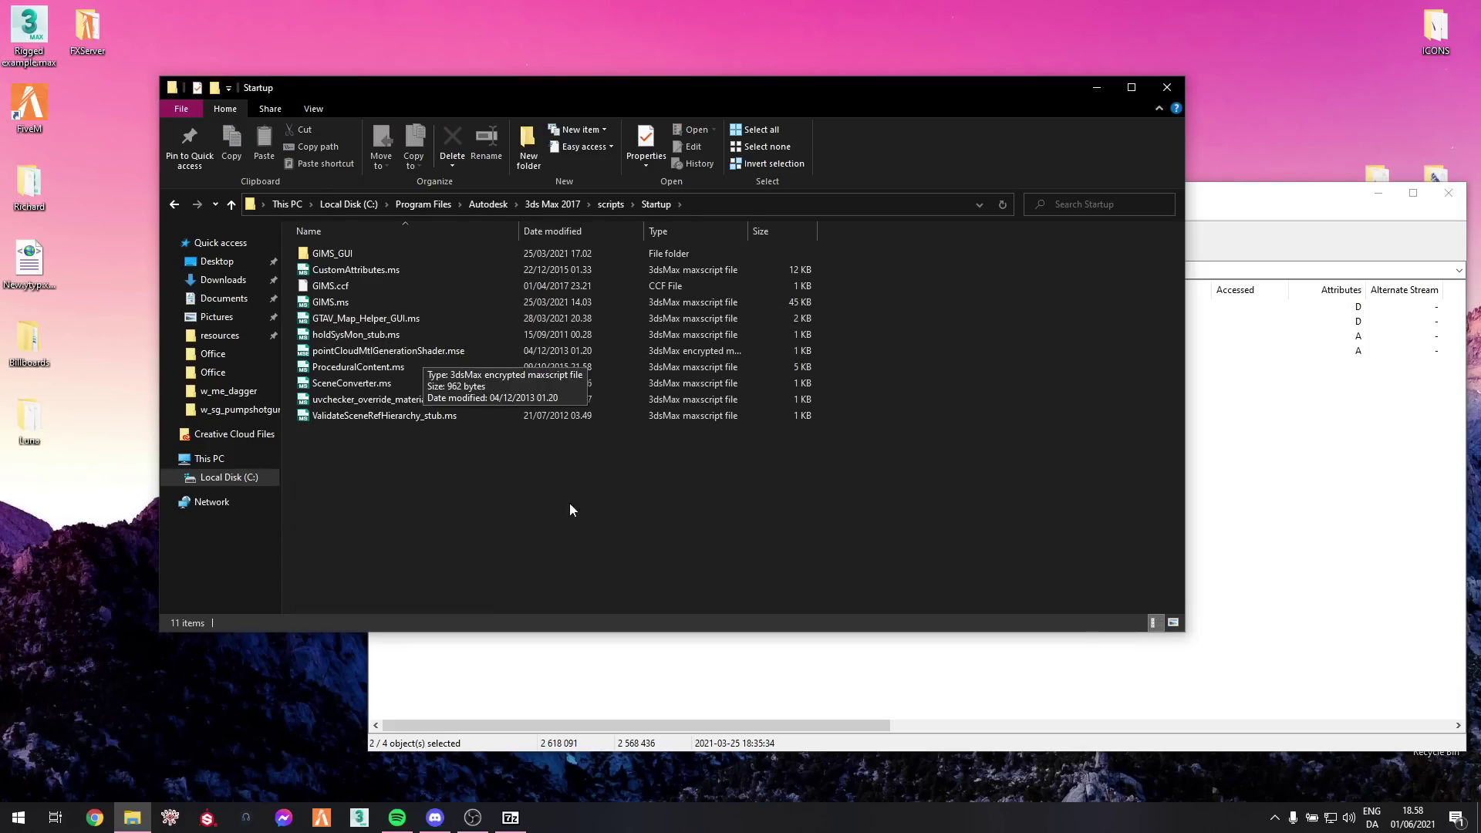
left_click(342, 253)
left_click(330, 287)
left_click(341, 302, "ctrl")
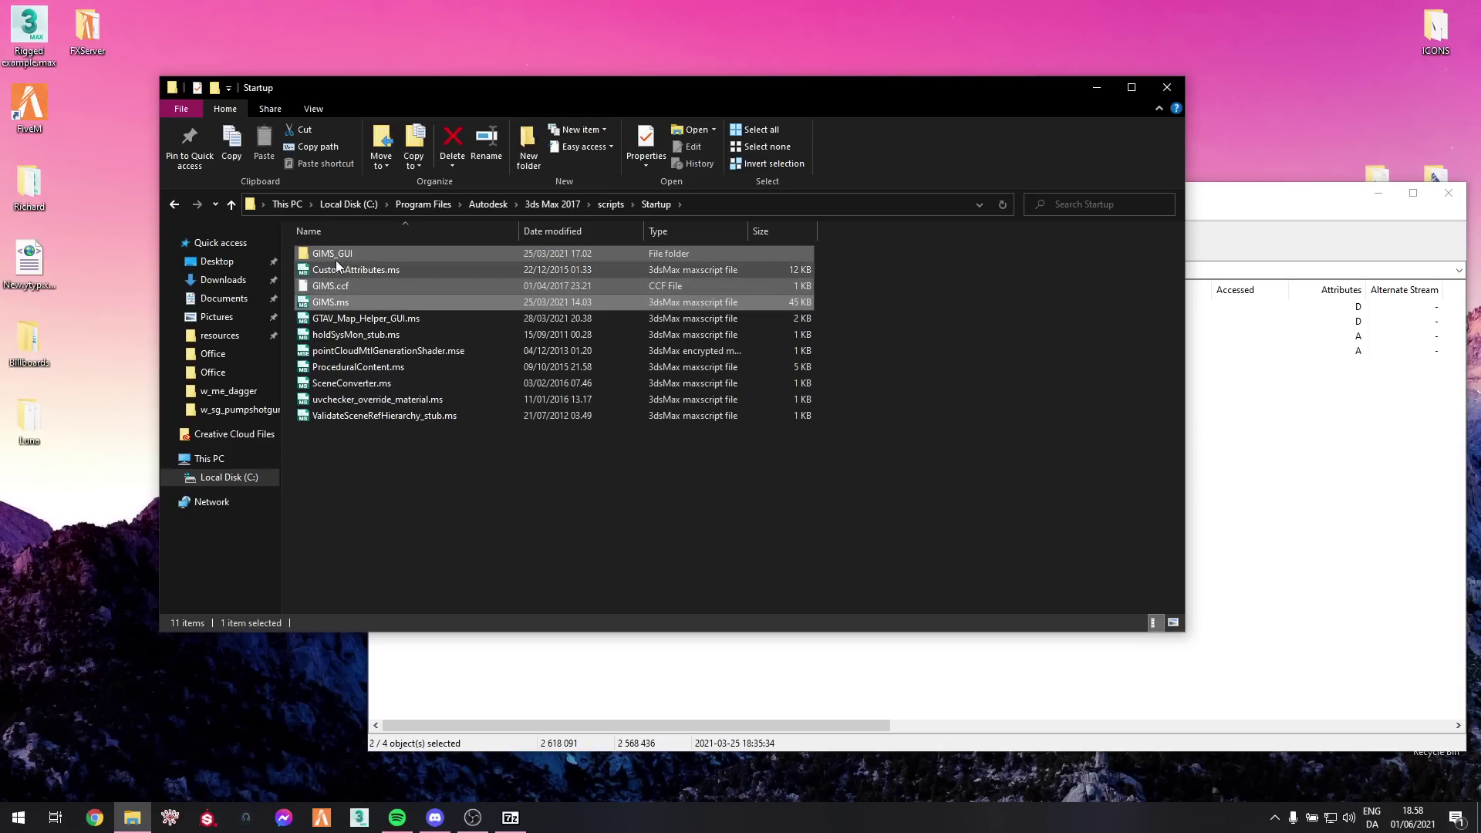
right_click(351, 293)
left_click(408, 458)
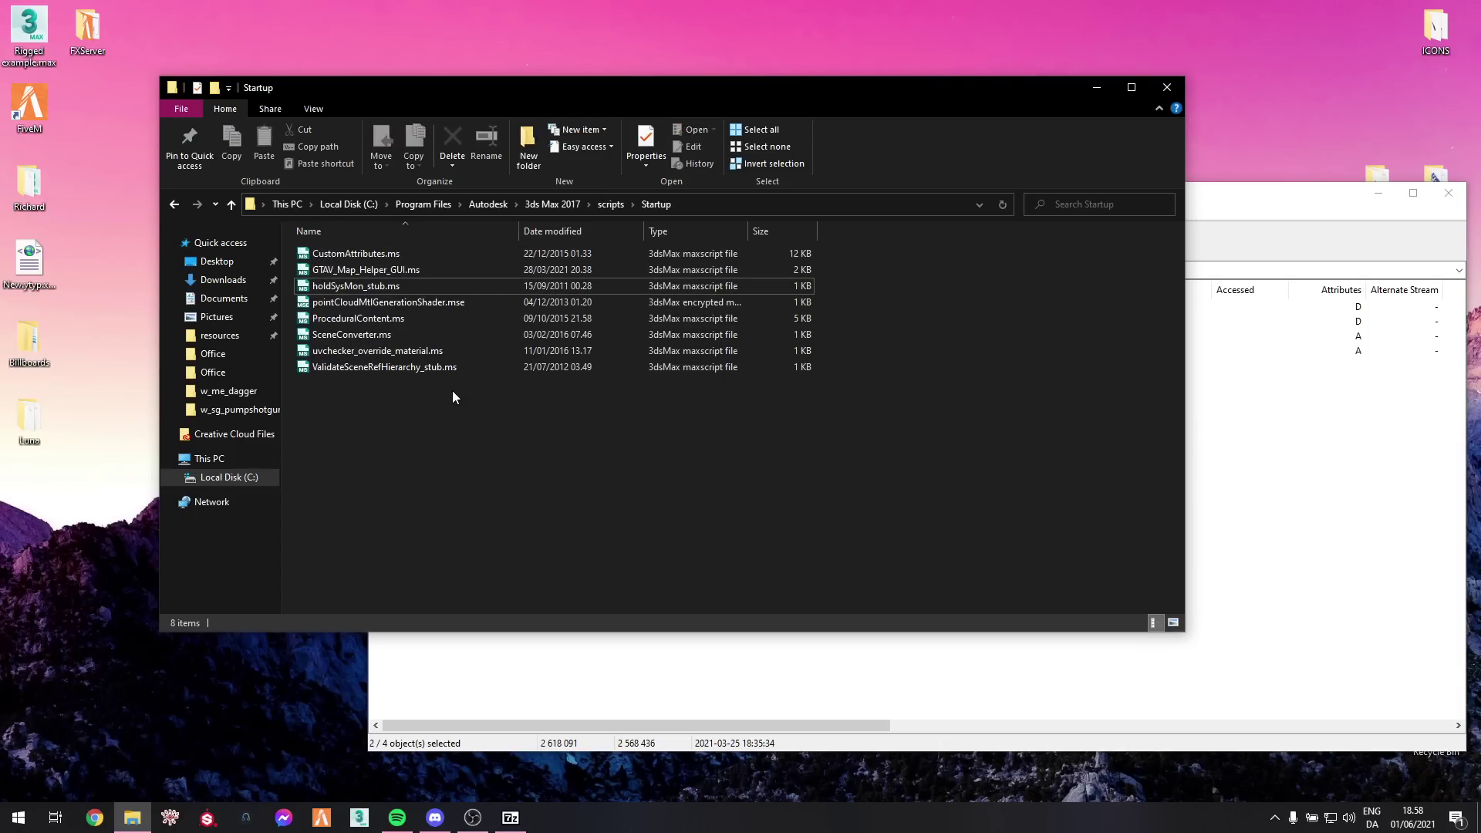
Move the three GIMS items from the archive's scripts\Startup into Explorer's Startup, granting administrator permission.
left_click(667, 686)
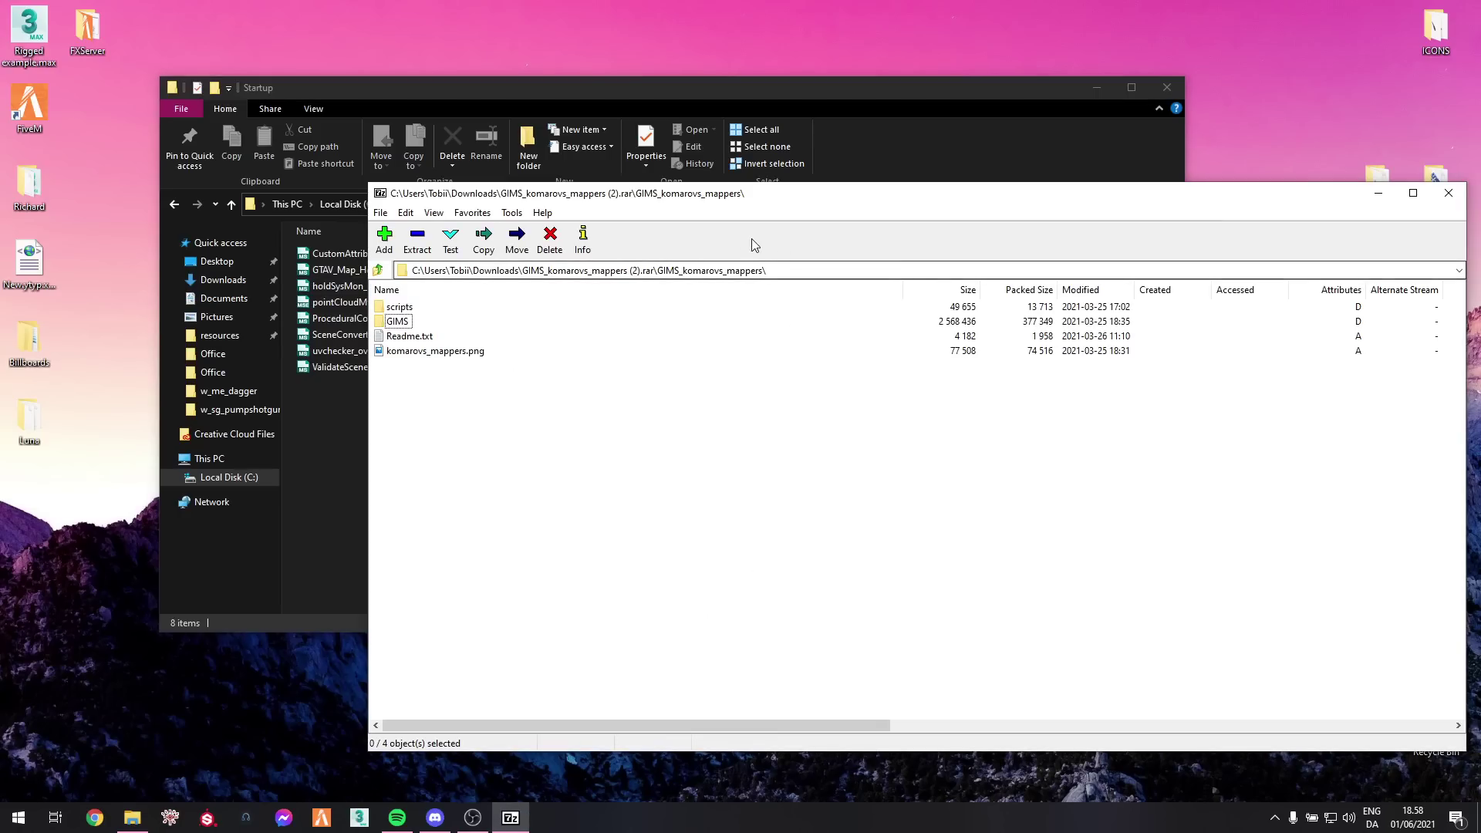
left_click_drag(793, 193, 795, 199)
double_click(405, 313)
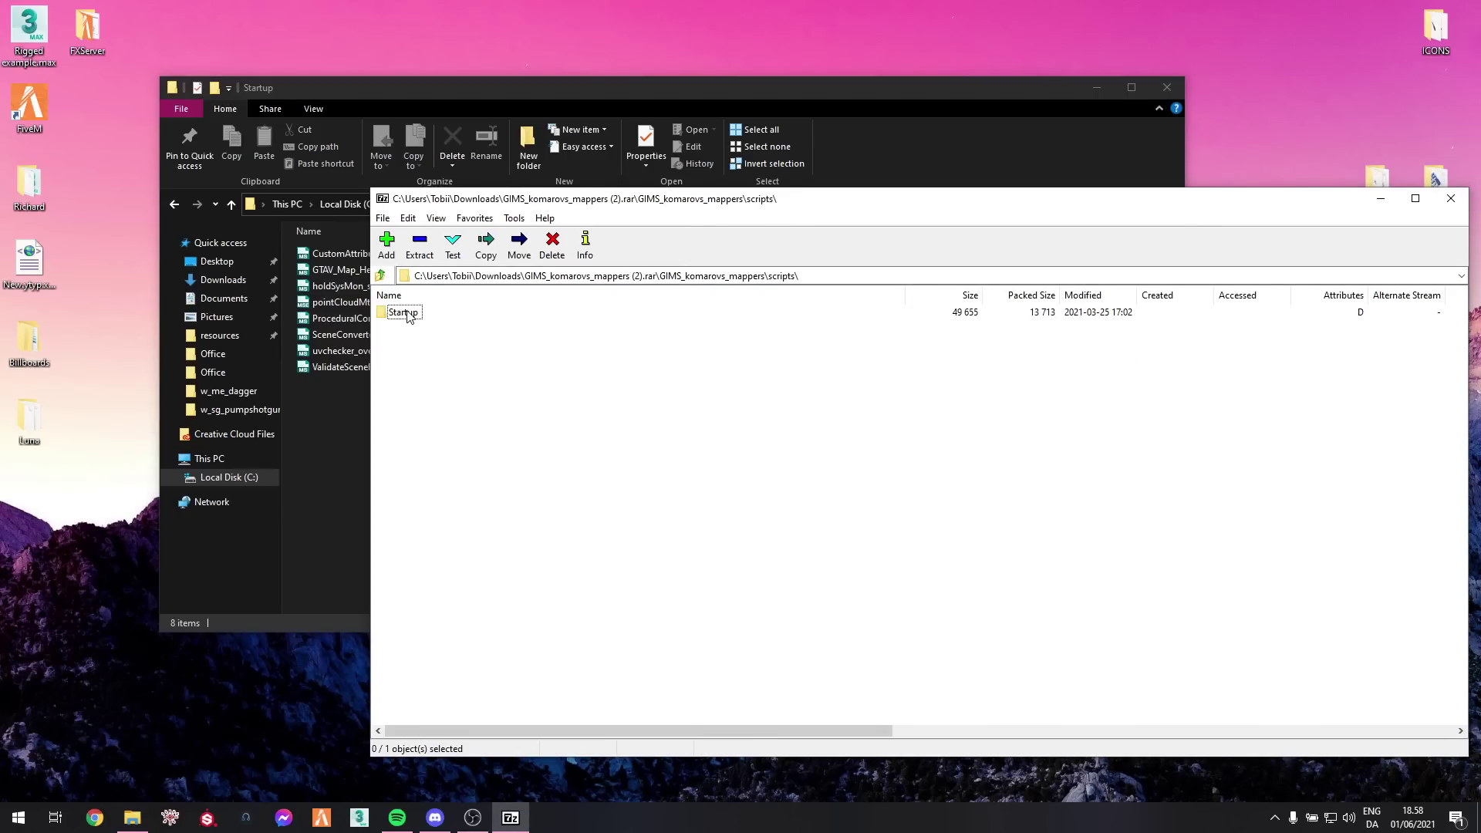
double_click(405, 312)
left_click_drag(491, 417, 318, 471)
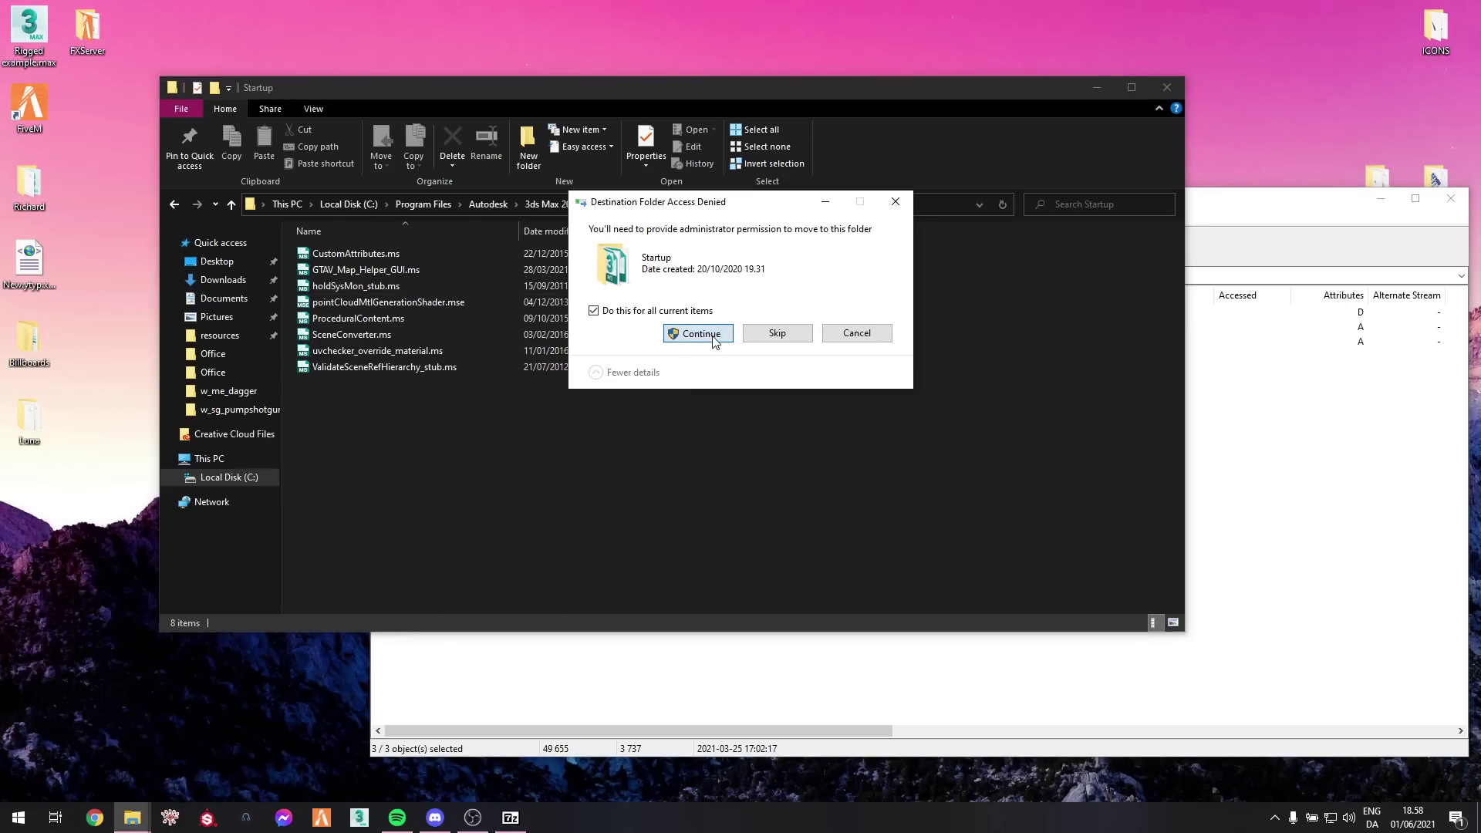
left_click(713, 334)
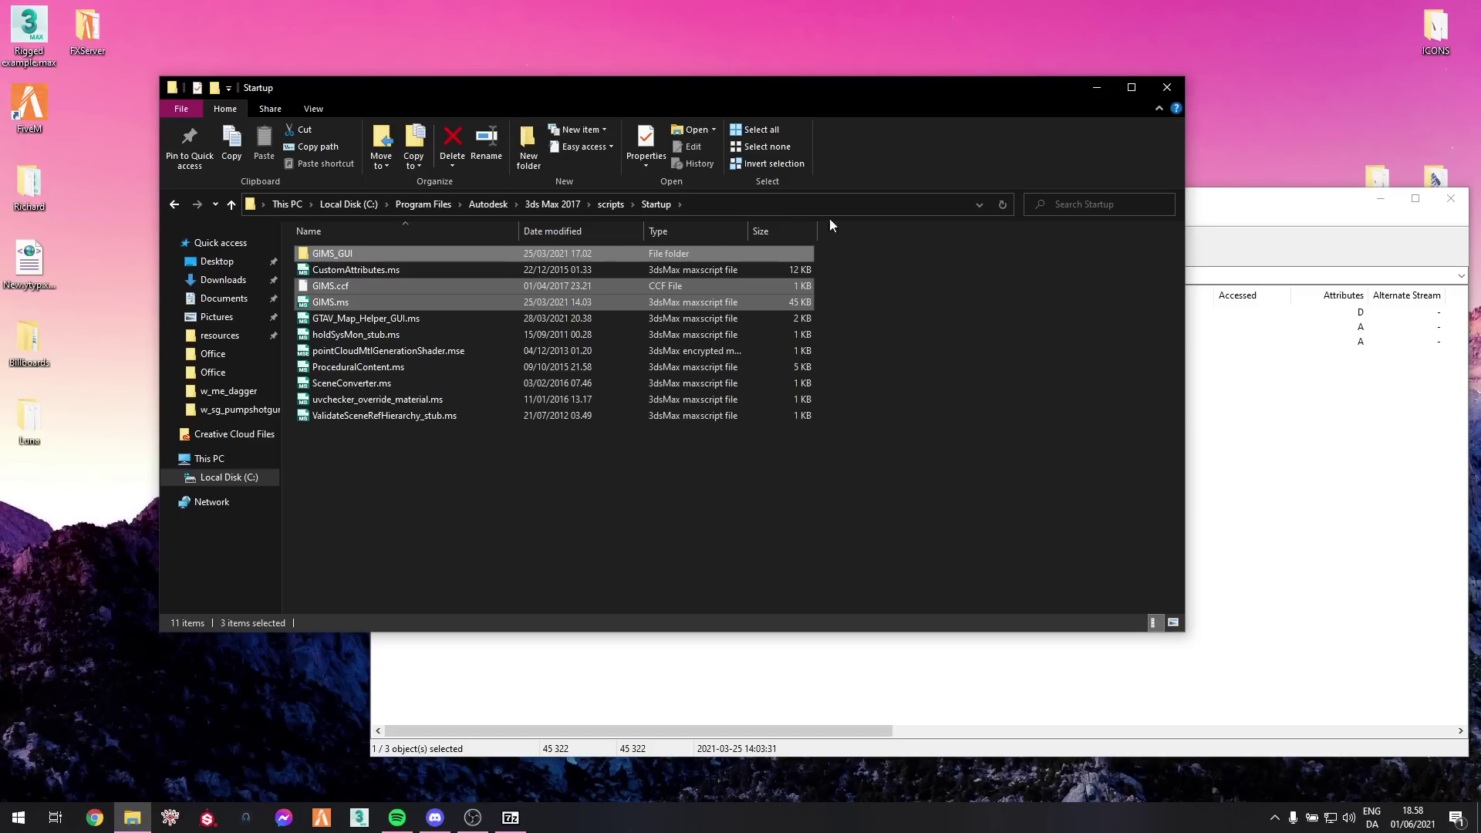
Return the archive to its top folder with GIMS selected, and reposition the Startup Explorer window.
key("alt+Tab")
key("BackSpace")
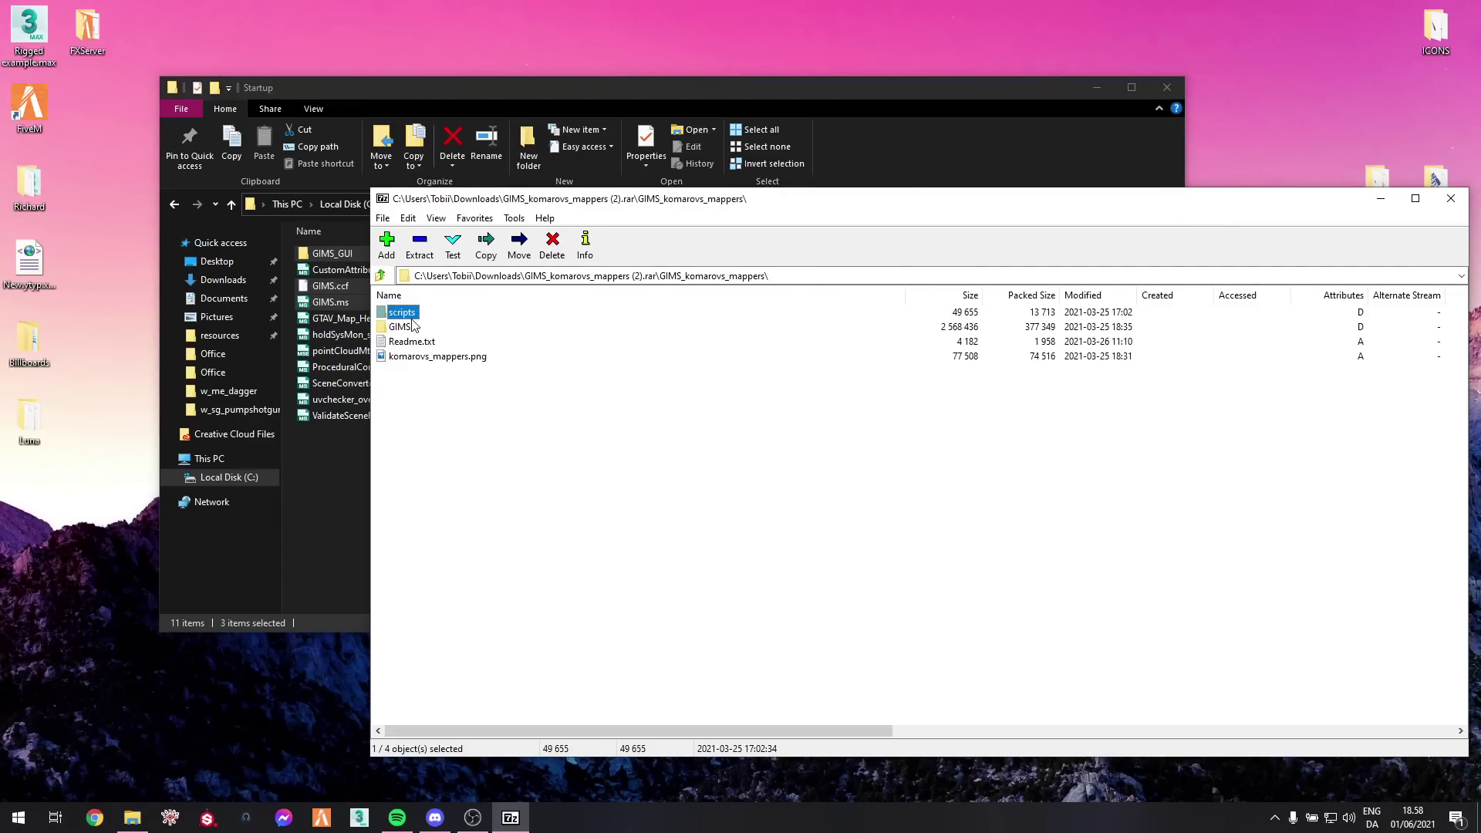
left_click(401, 326)
left_click_drag(628, 85, 671, 52)
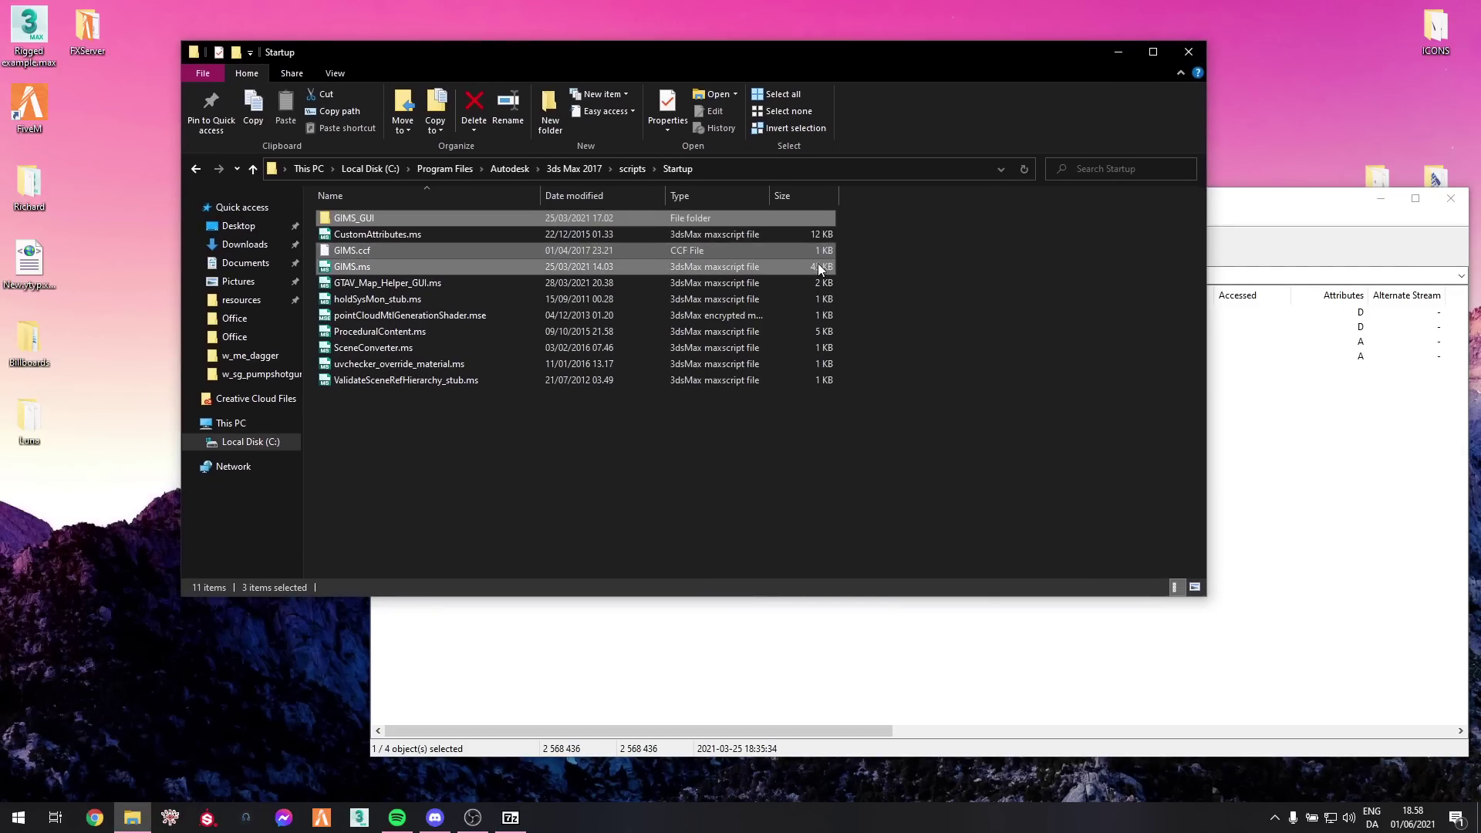
left_click(832, 167)
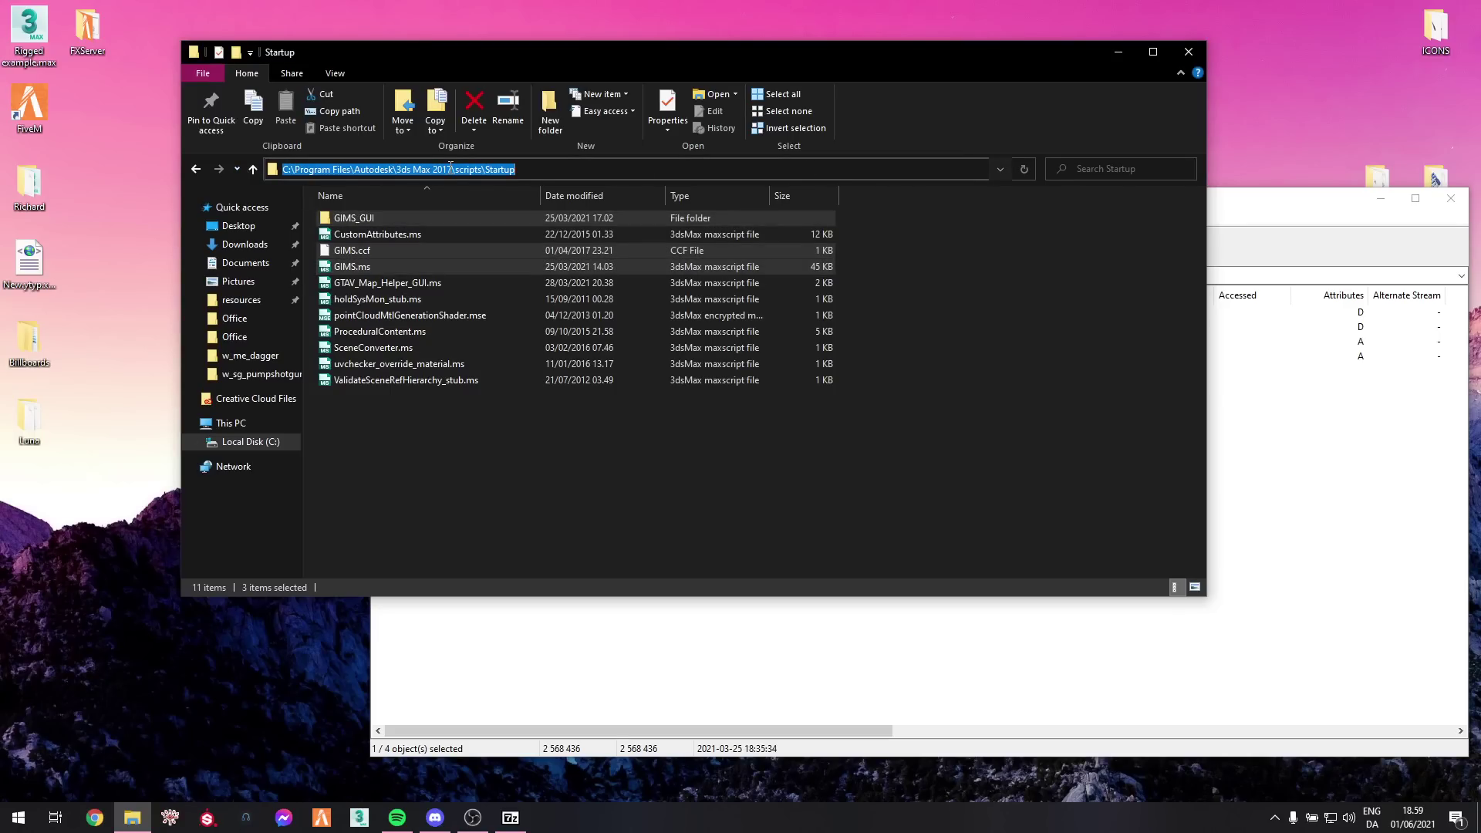
Go to the local AppData folder by entering %localappdata% in the Explorer address bar.
key("super+r")
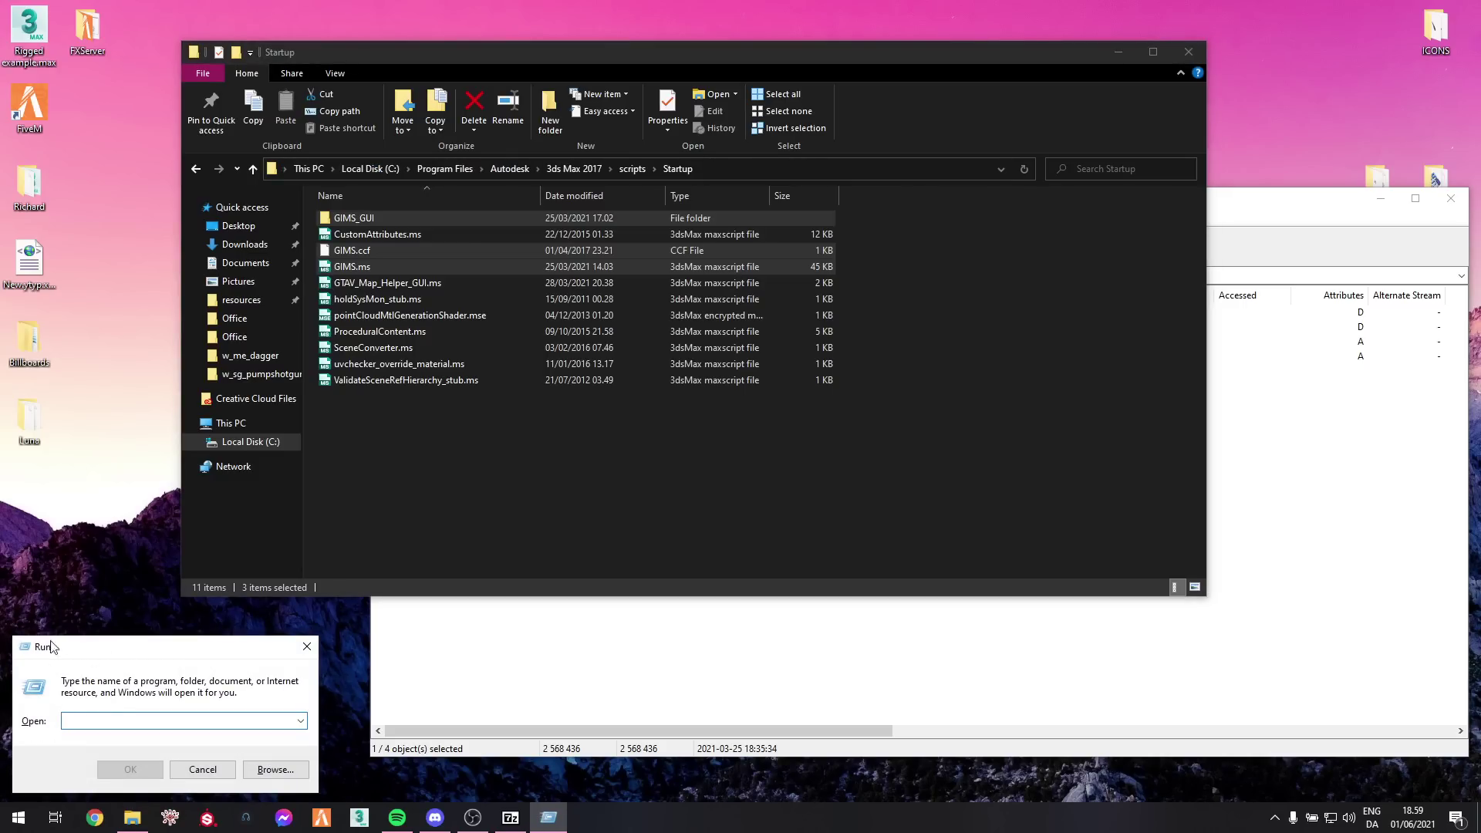
key("Escape")
left_click(19, 818)
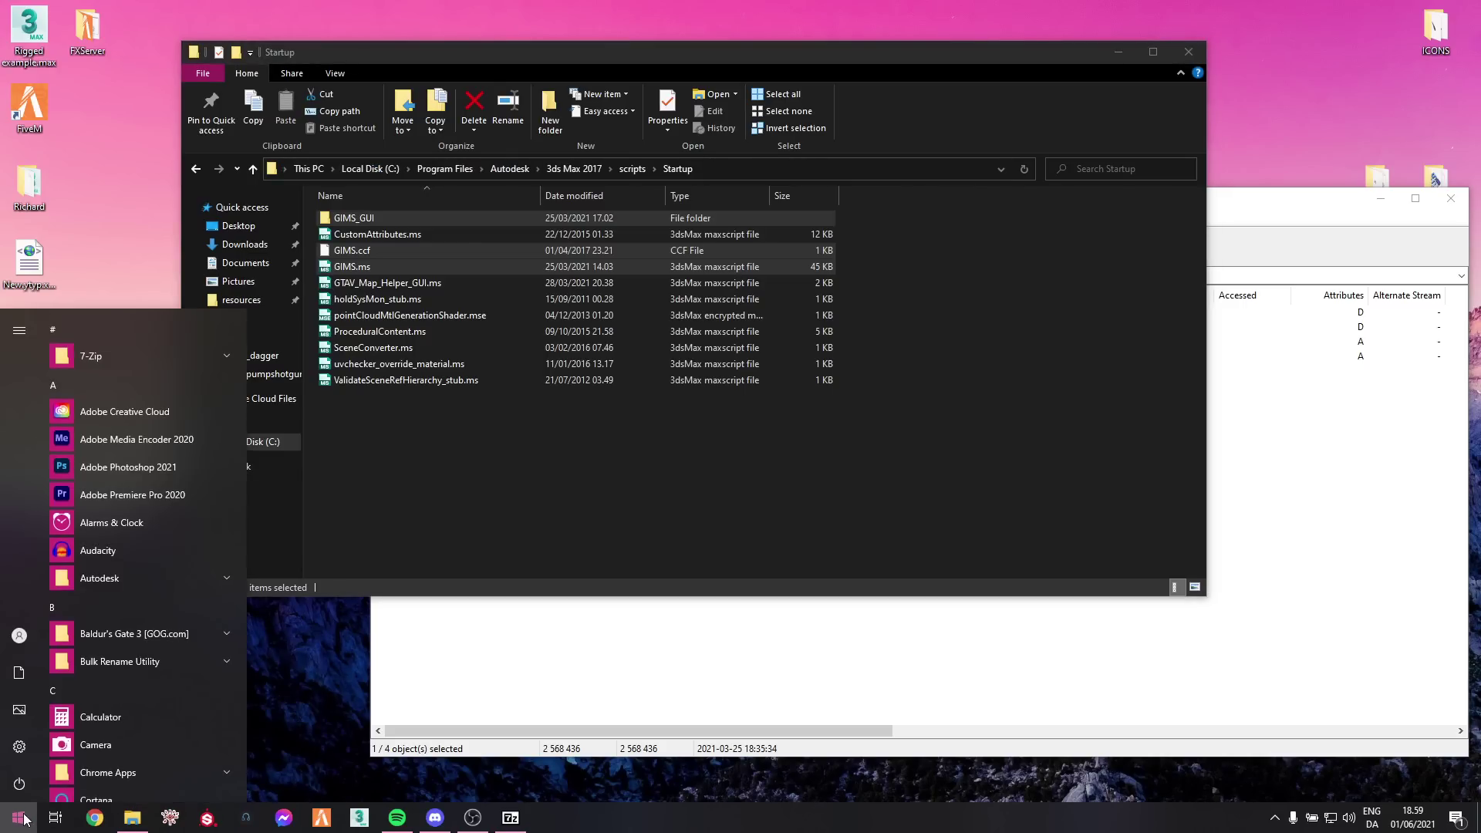
type("run")
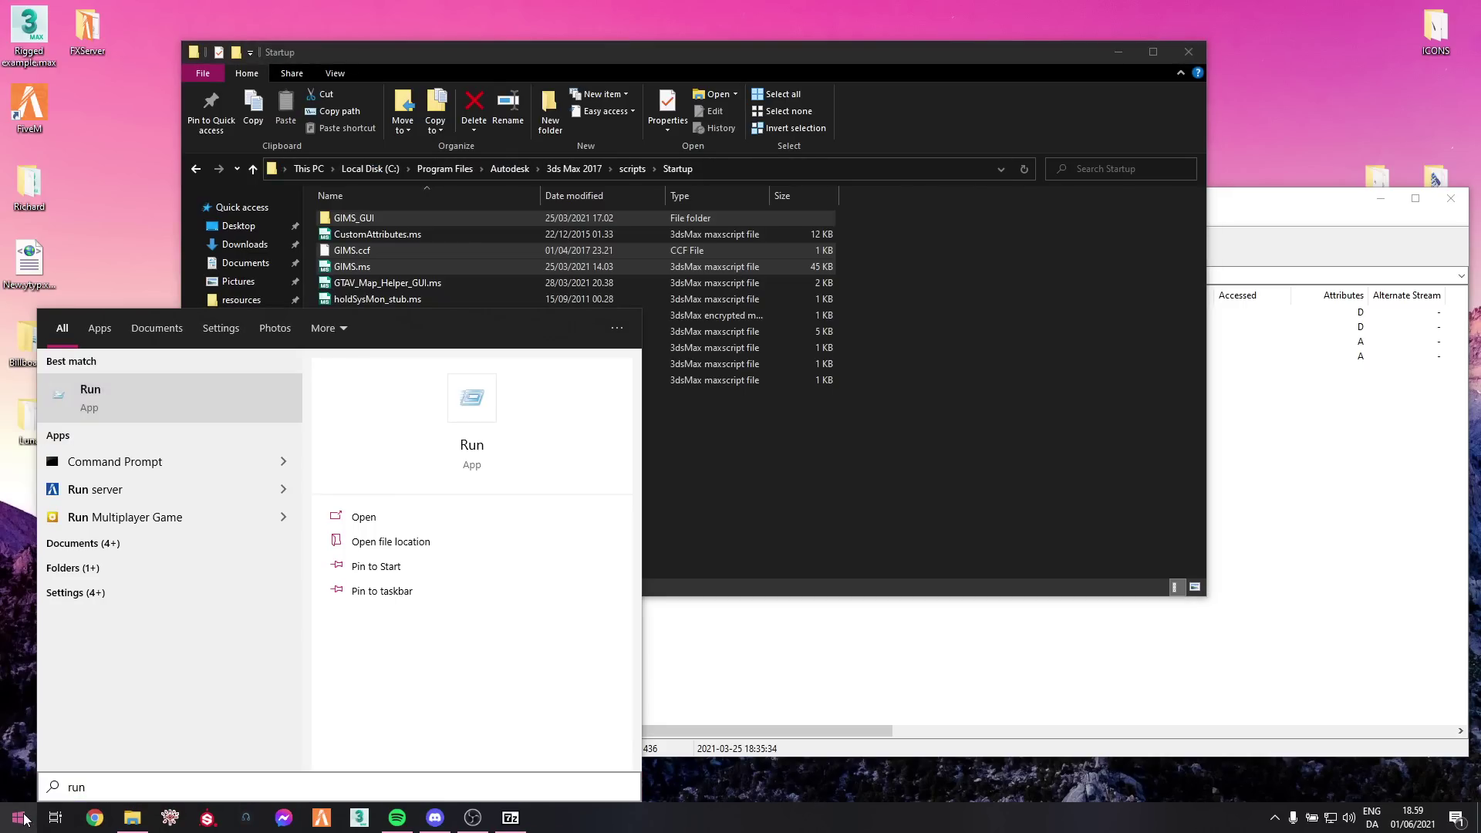
key("Return")
left_click(313, 648)
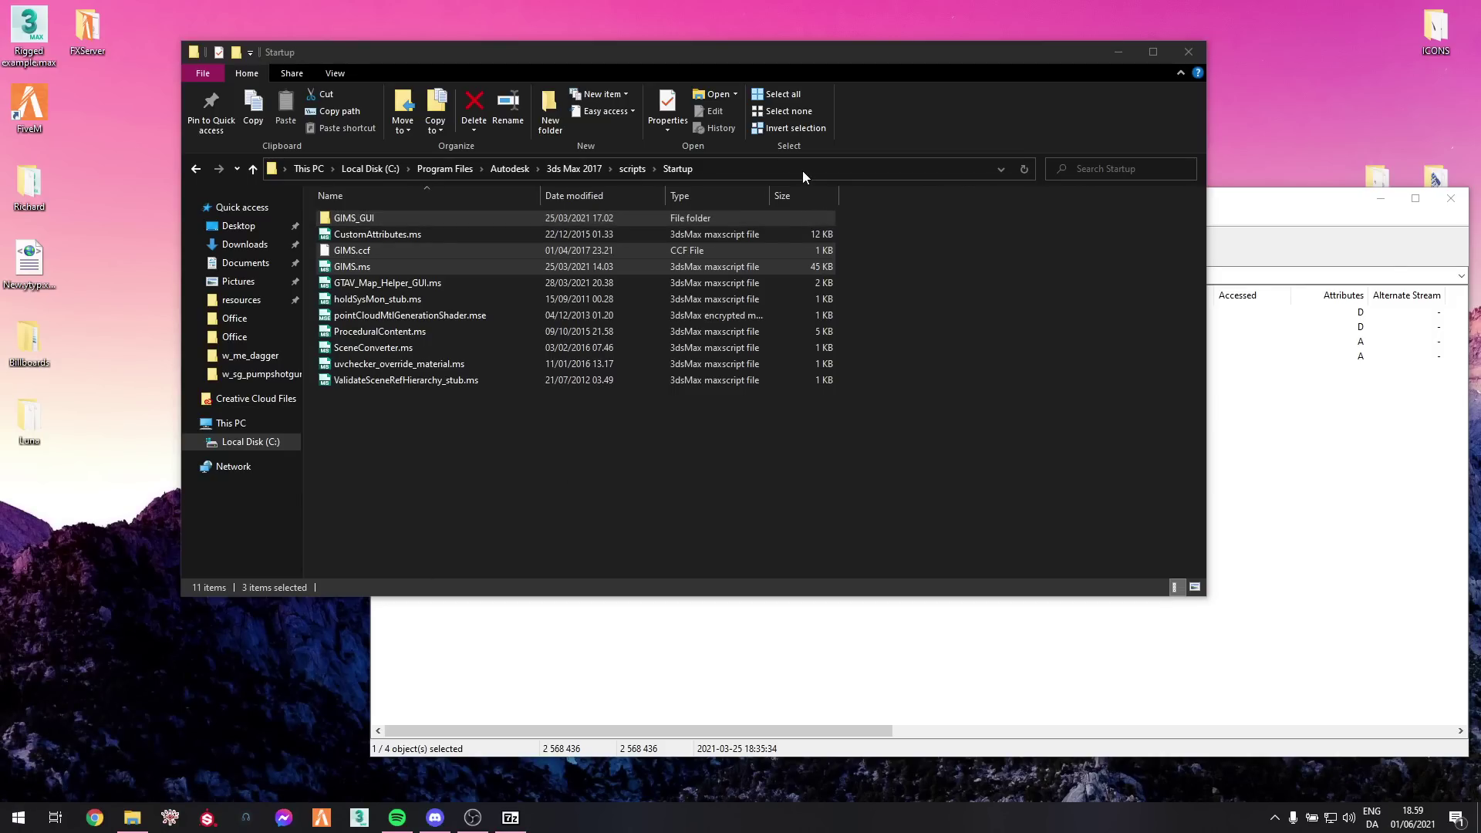
left_click(559, 169)
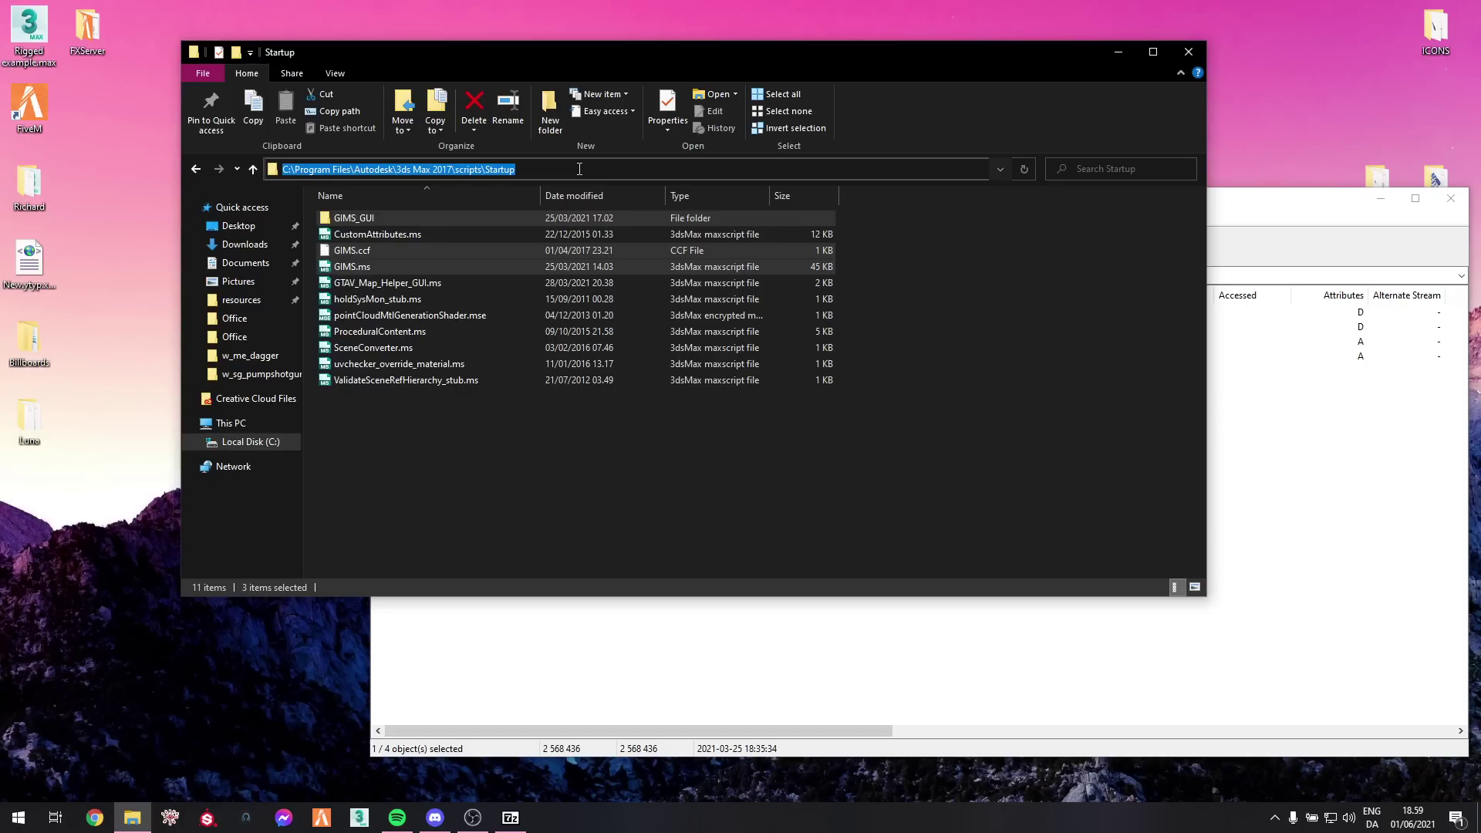
type("%")
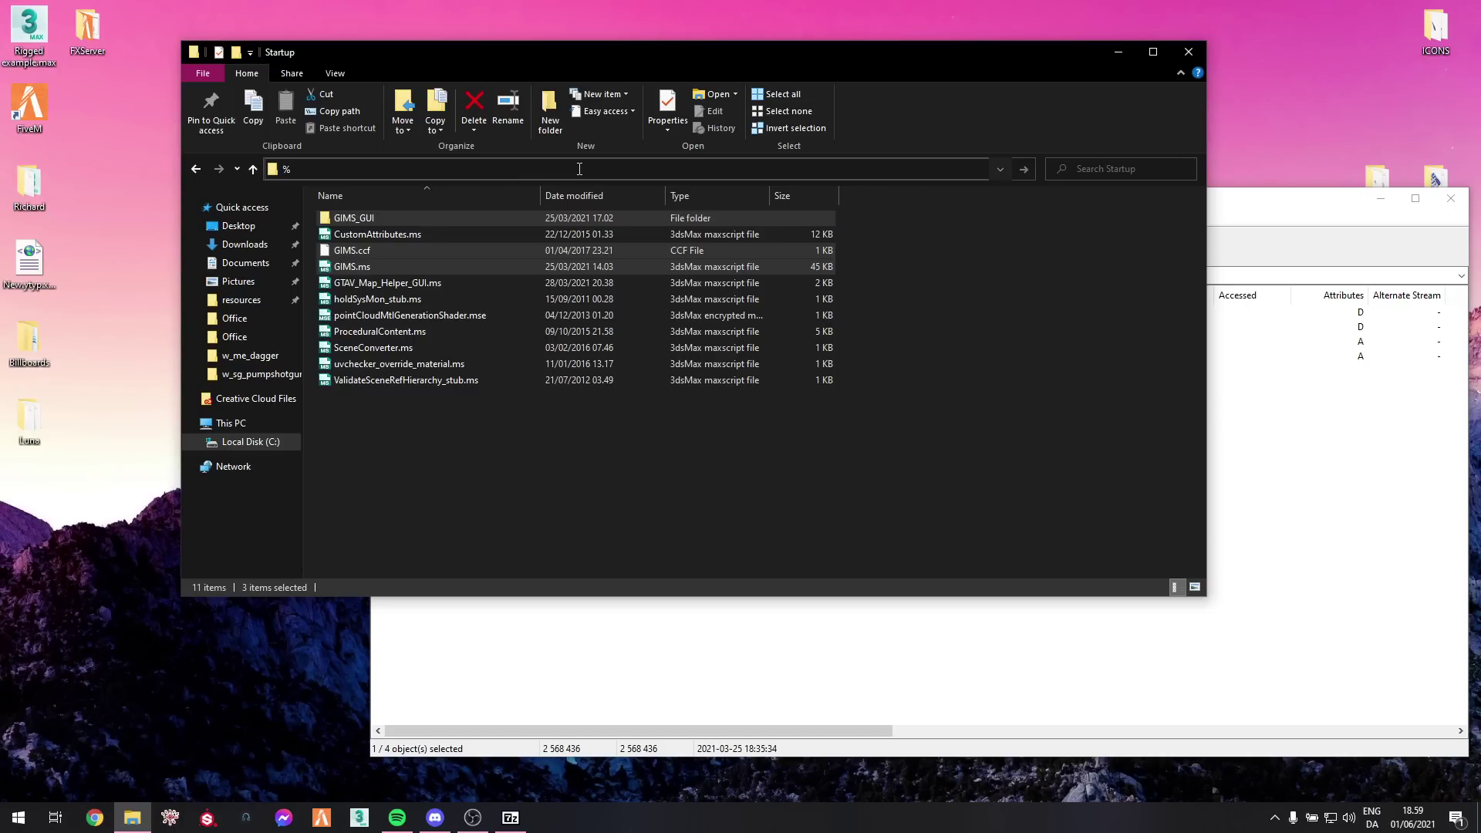
type("localappdata%")
key("Return")
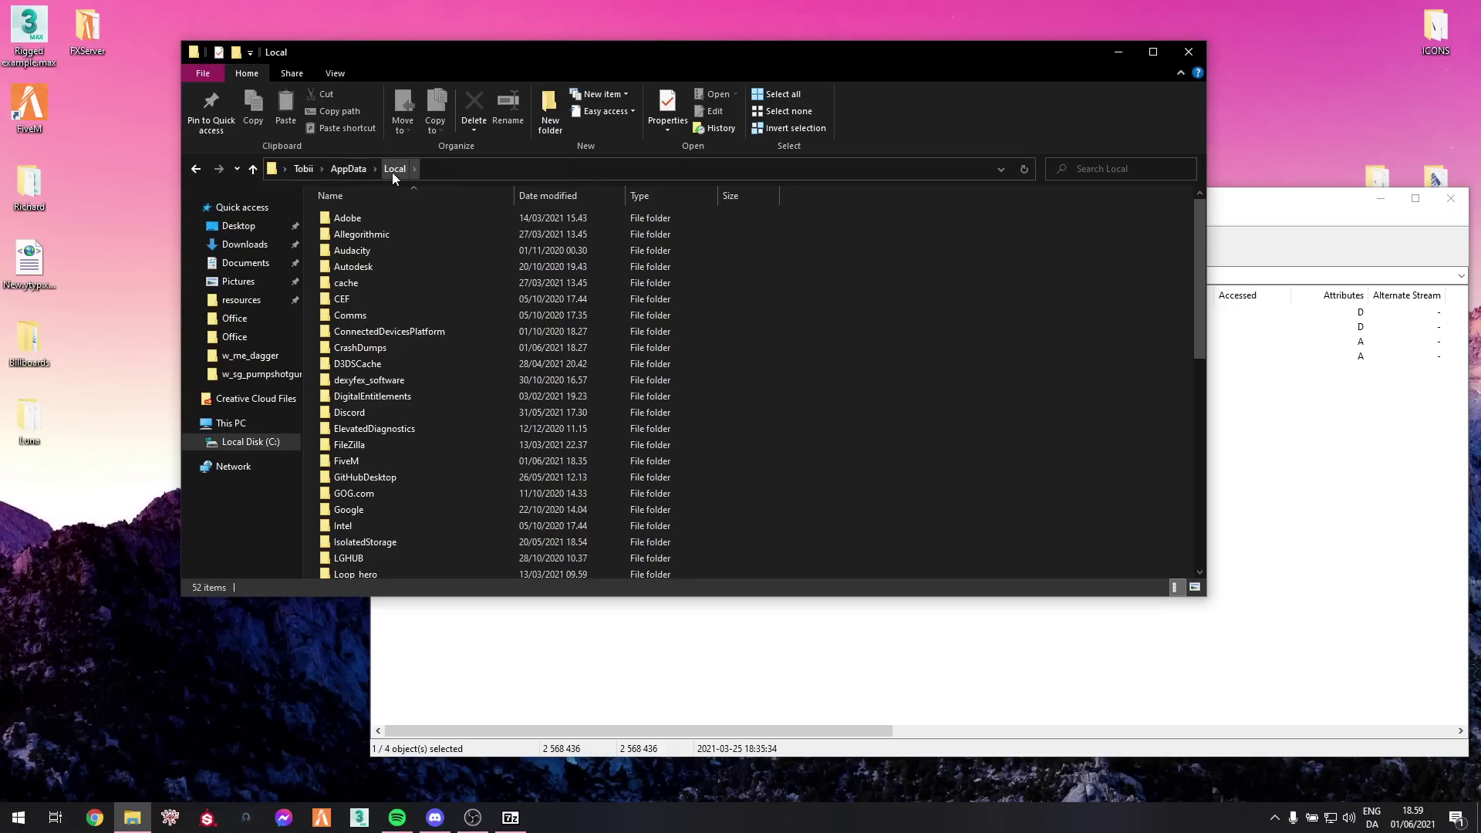
Drag the GIMS folder from the 7-Zip archive into AppData\Local, then move 7-Zip aside.
left_click(1244, 202)
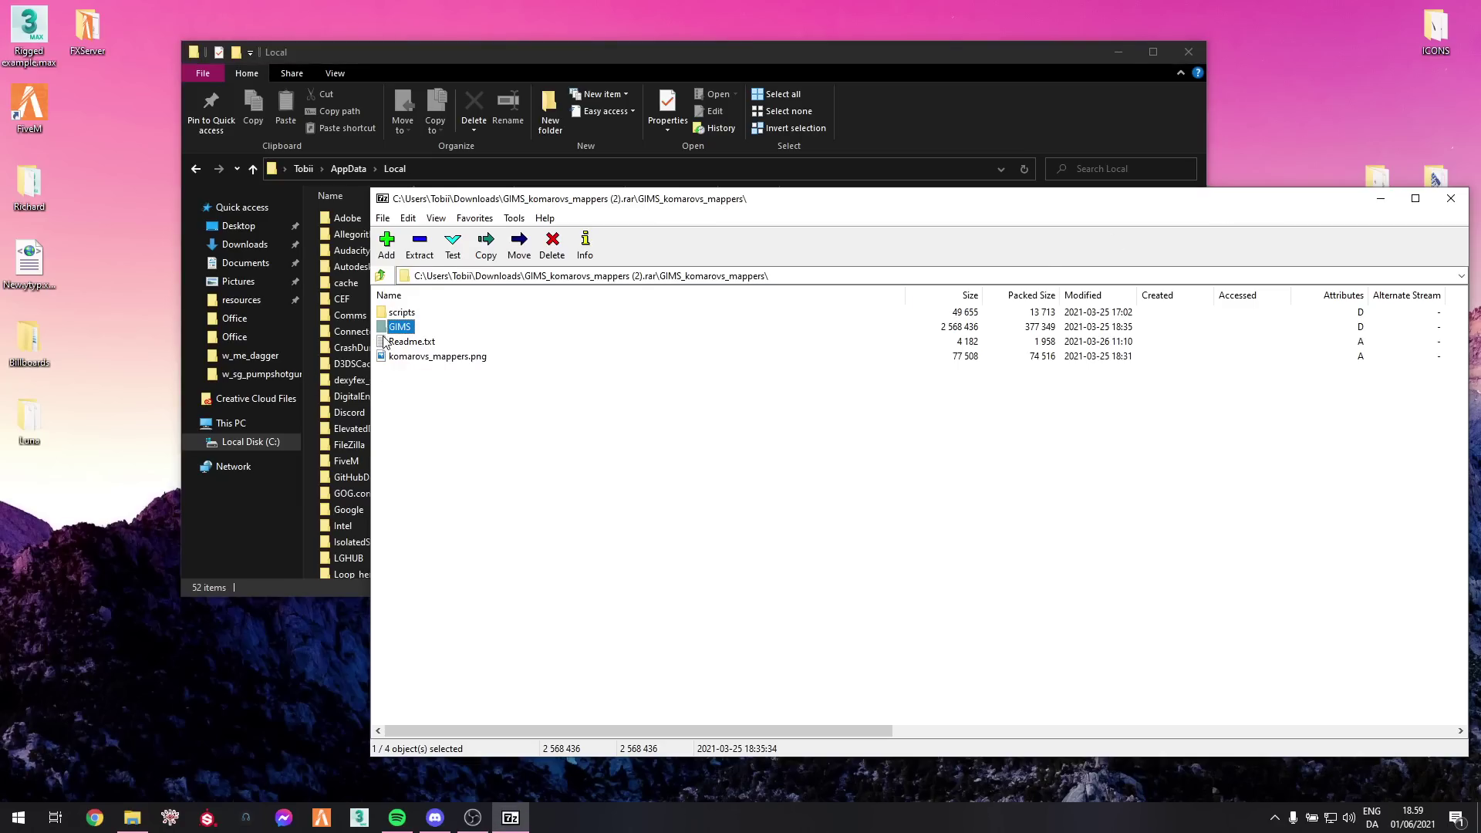
left_click_drag(385, 342, 946, 321)
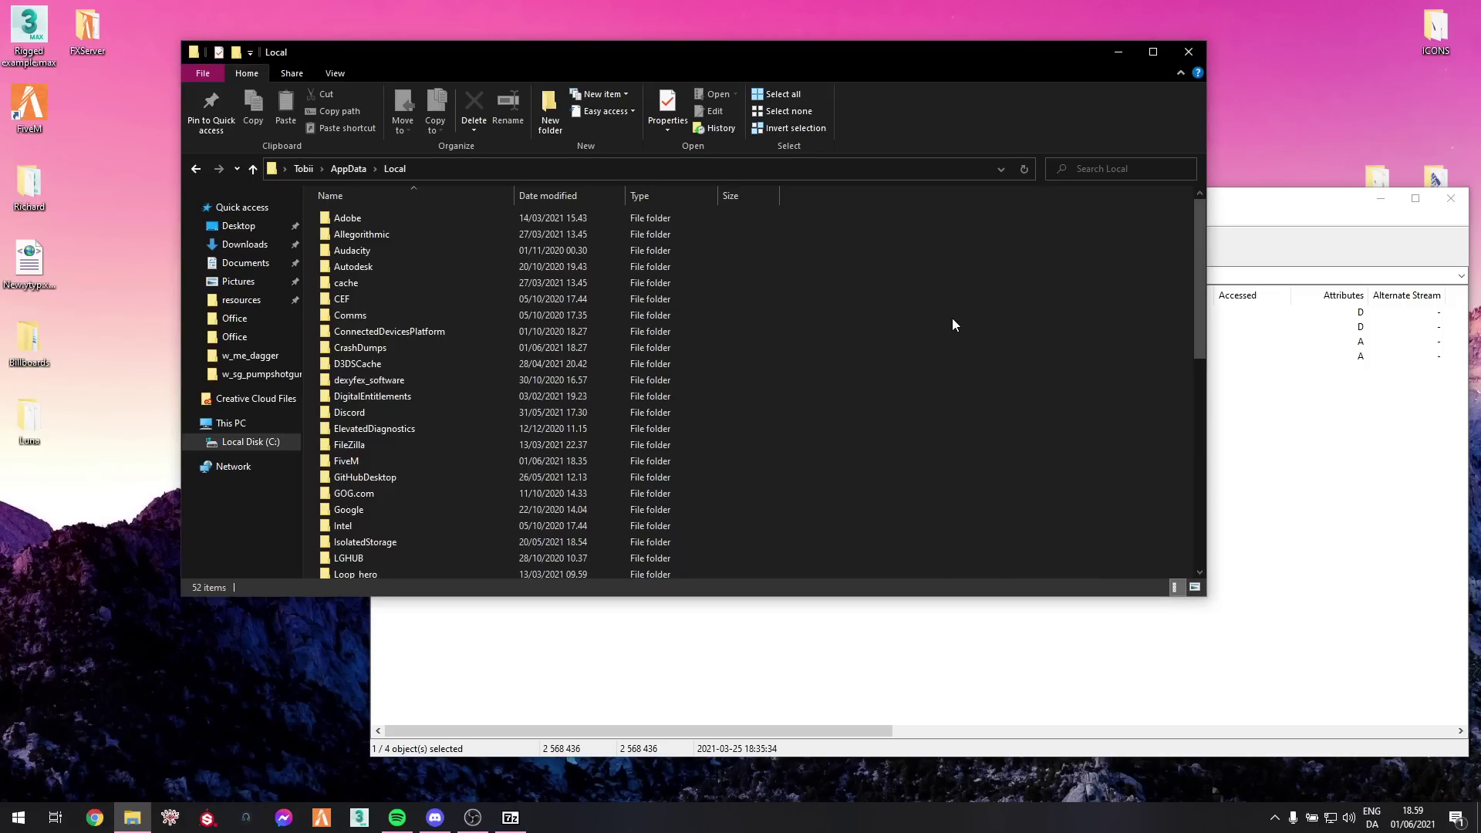
left_click_drag(1333, 206, 1212, 205)
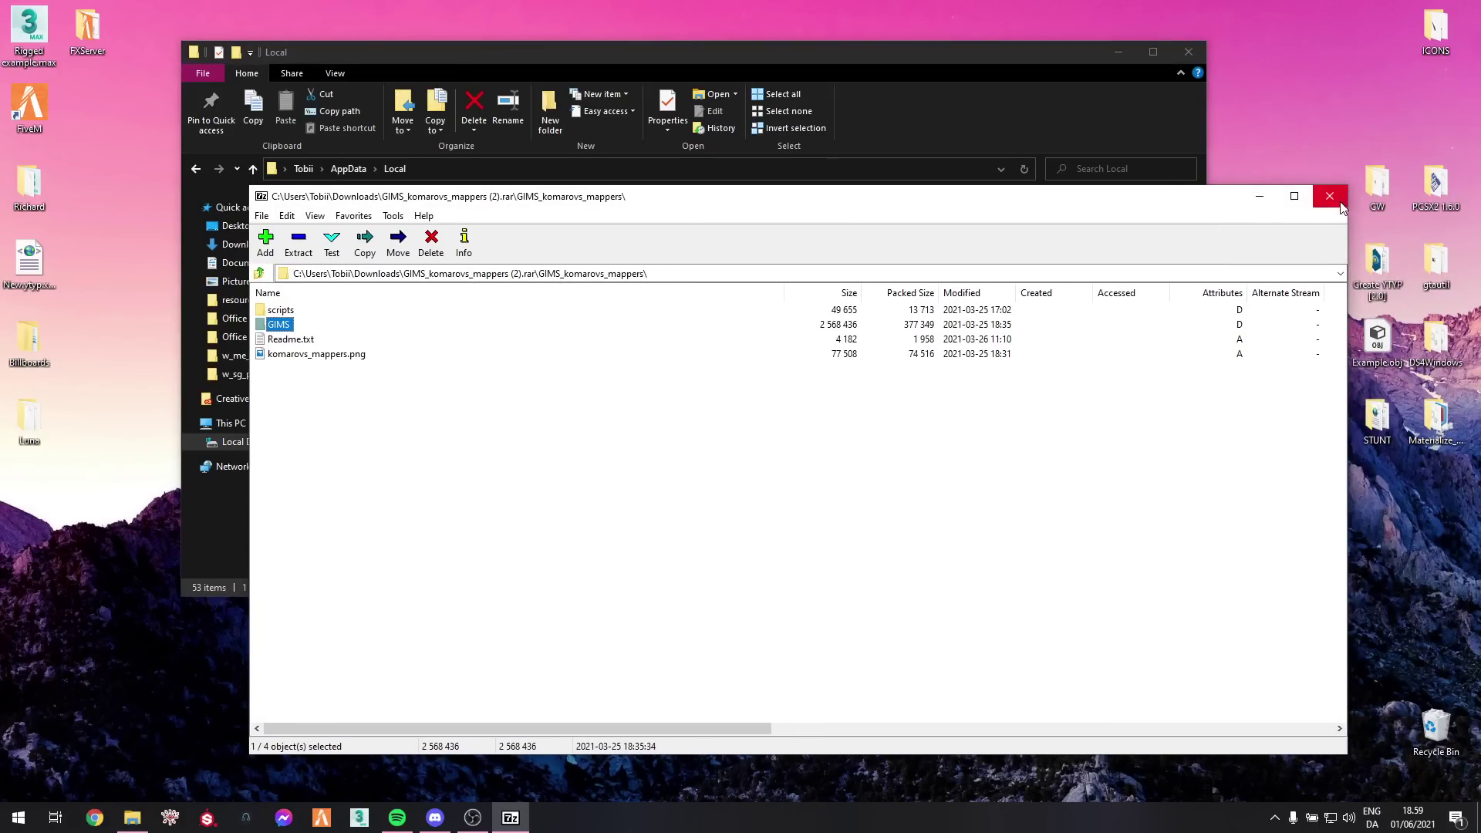
Close the 7-Zip and File Explorer windows and launch 3ds Max 2017 from the taskbar.
left_click(1330, 196)
left_click(1192, 51)
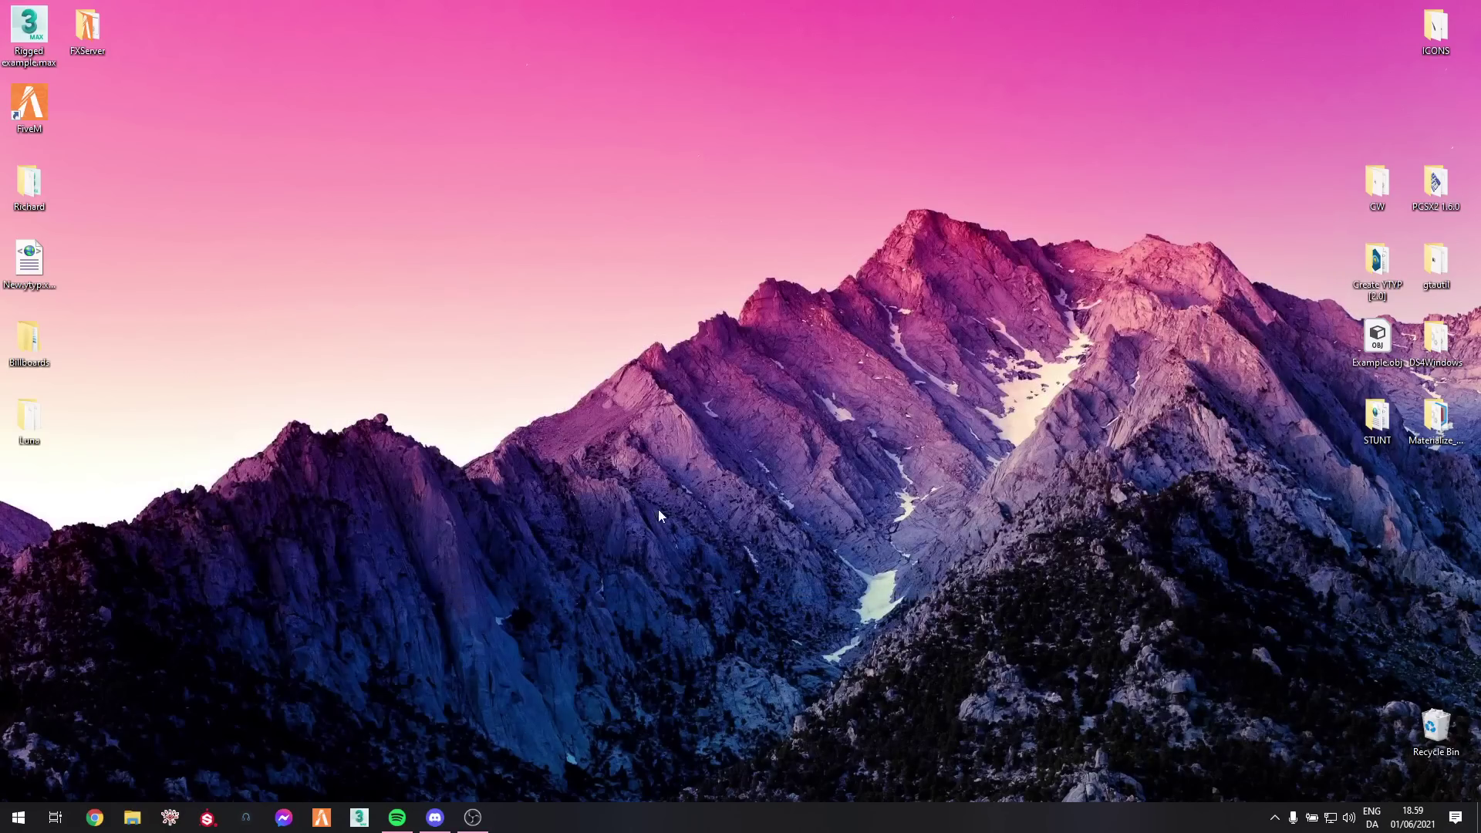
left_click(359, 817)
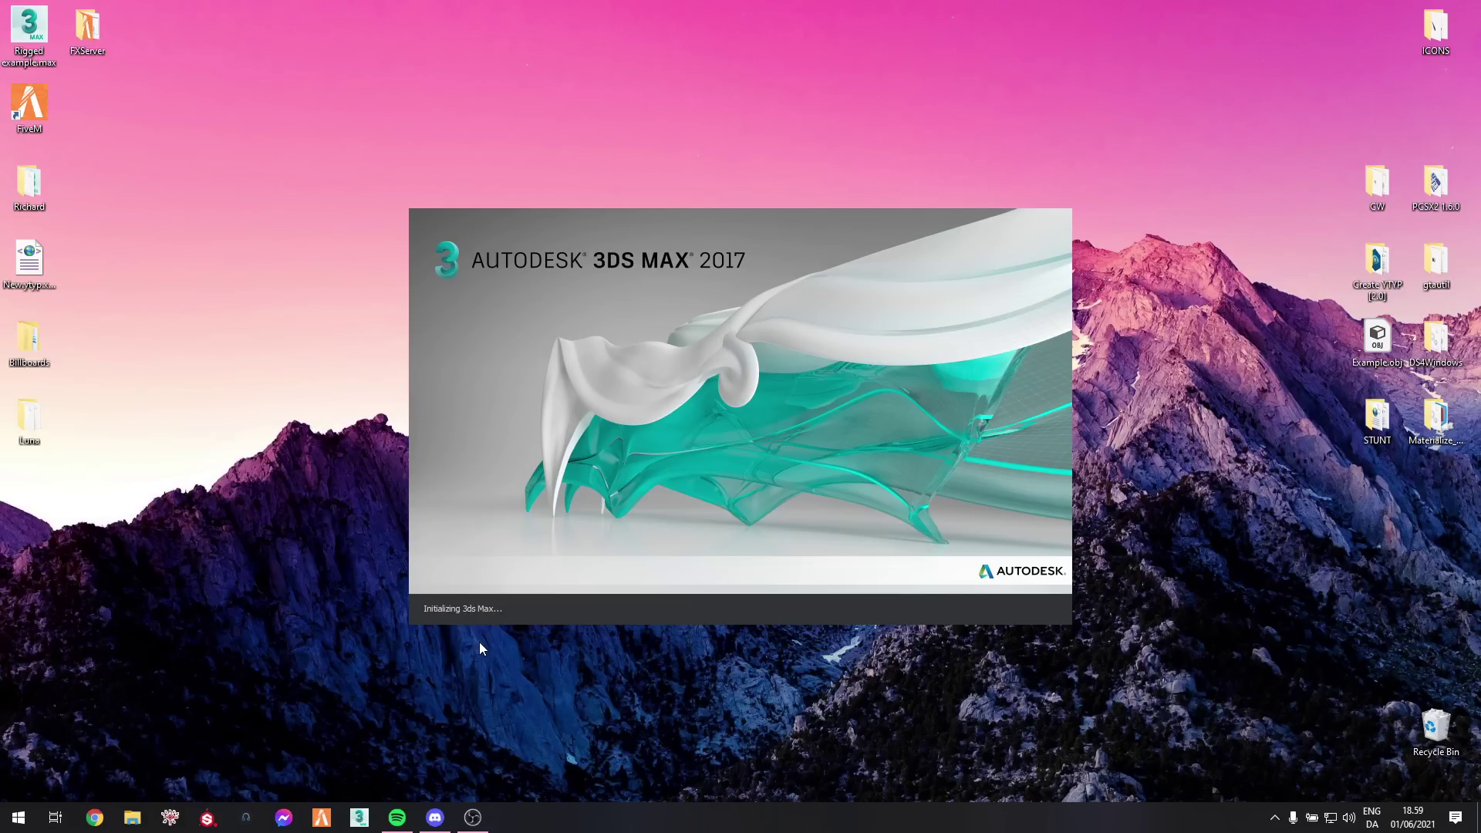
Check that Documents\GIMS holds materialfx.dat and materials.dat, then minimise Explorer.
left_click(145, 824)
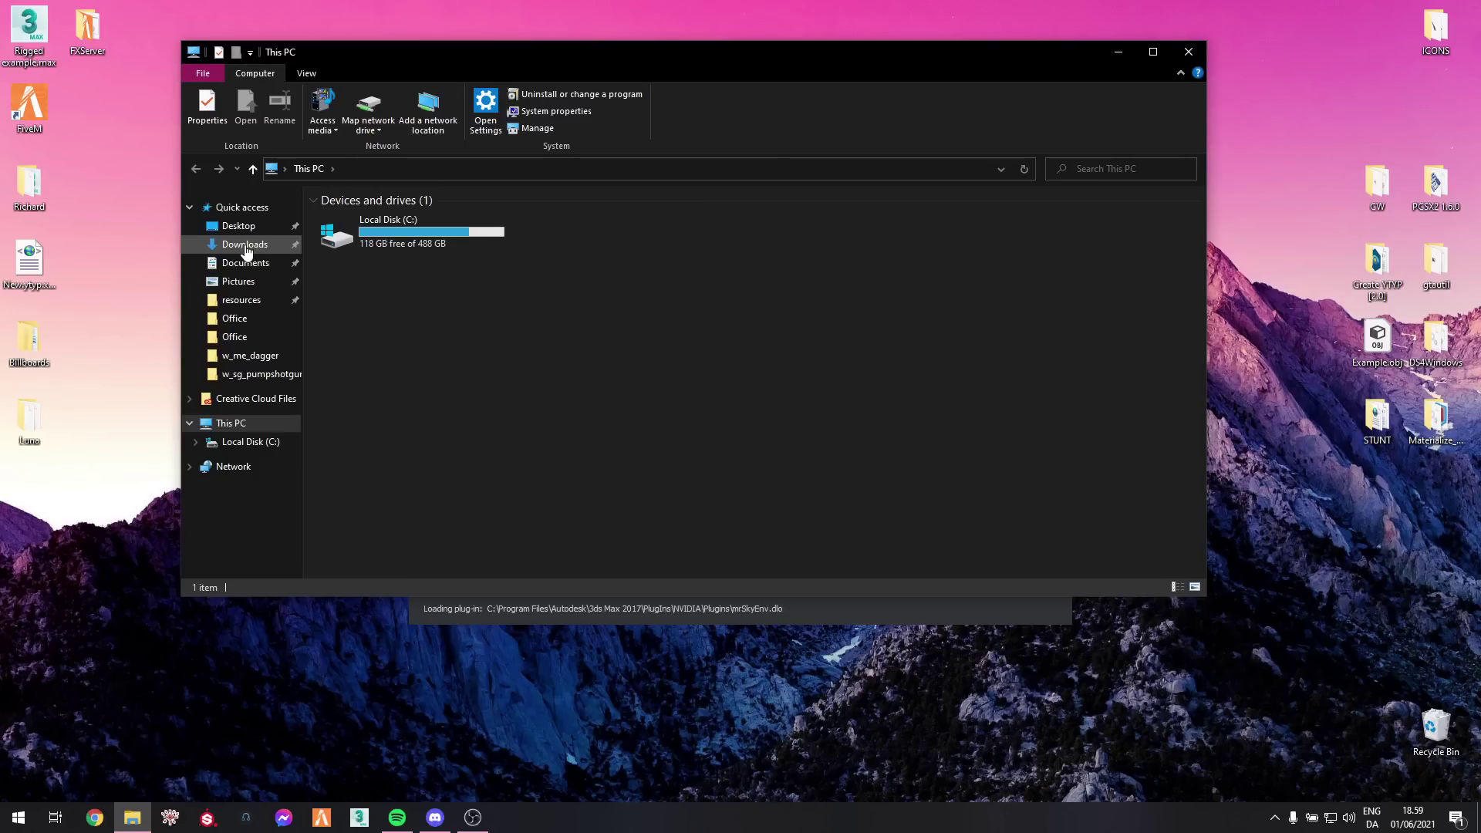
left_click(246, 263)
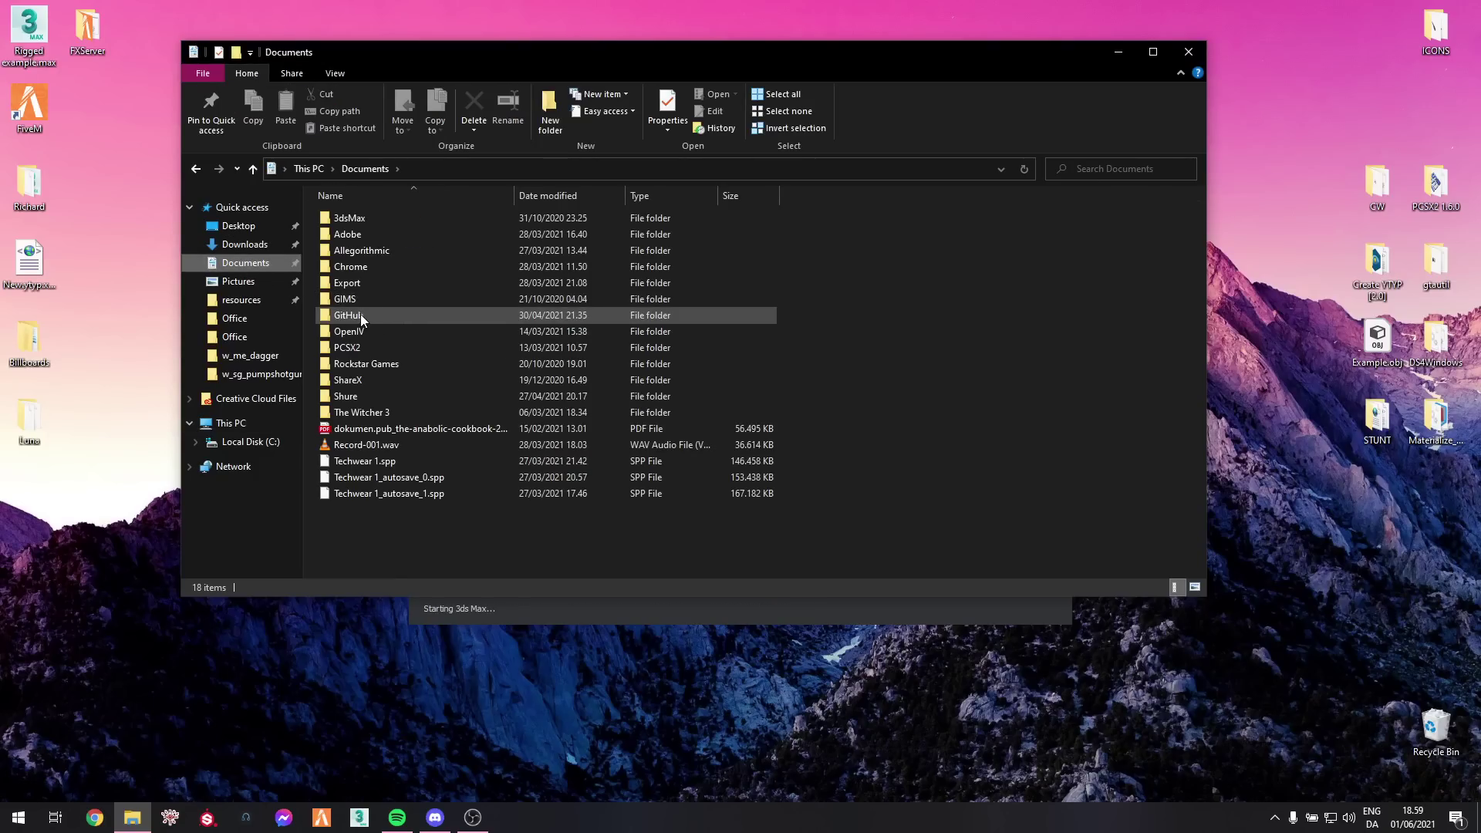
double_click(358, 300)
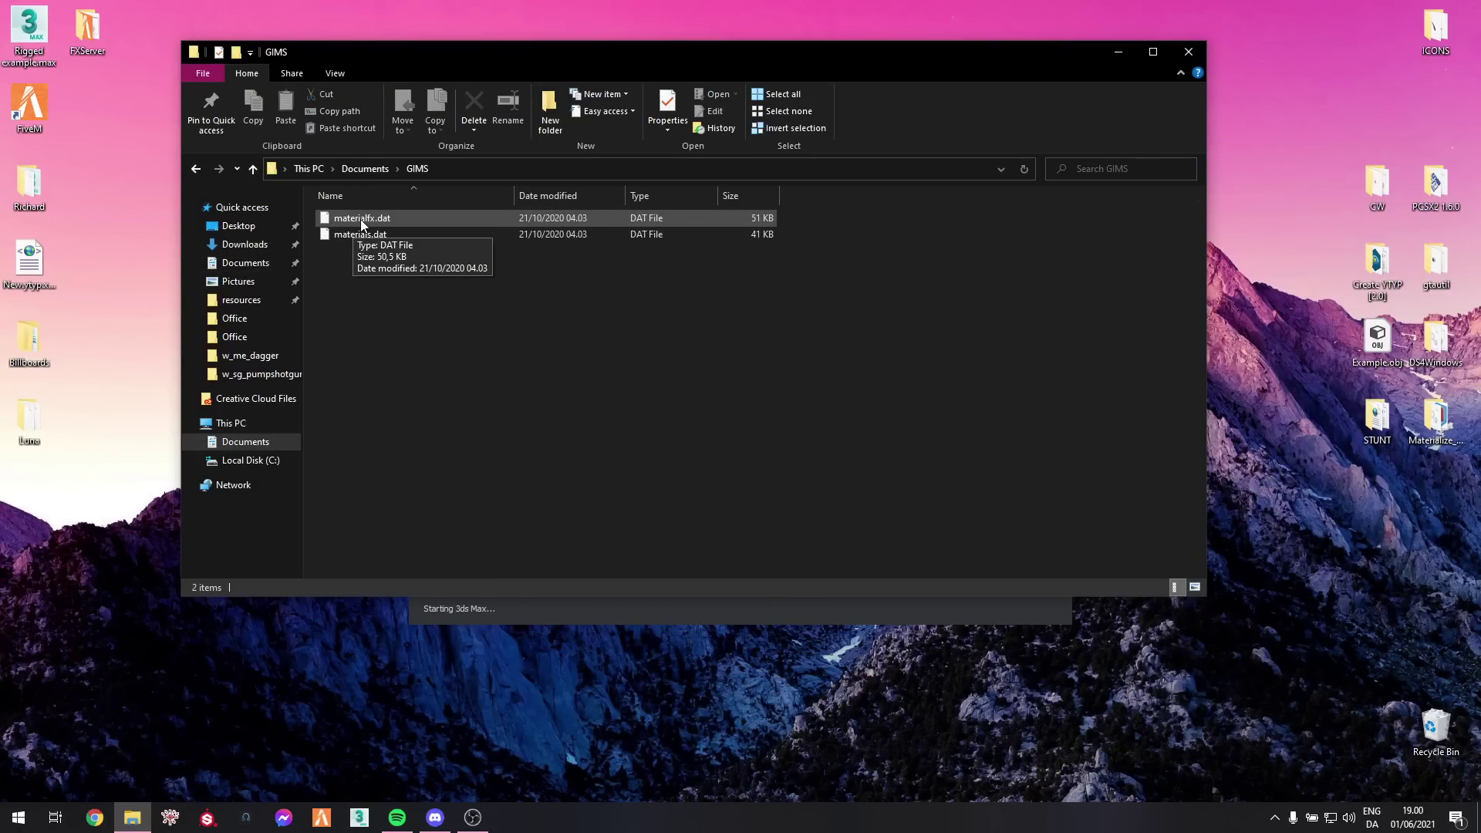
left_click(359, 219)
left_click(350, 235)
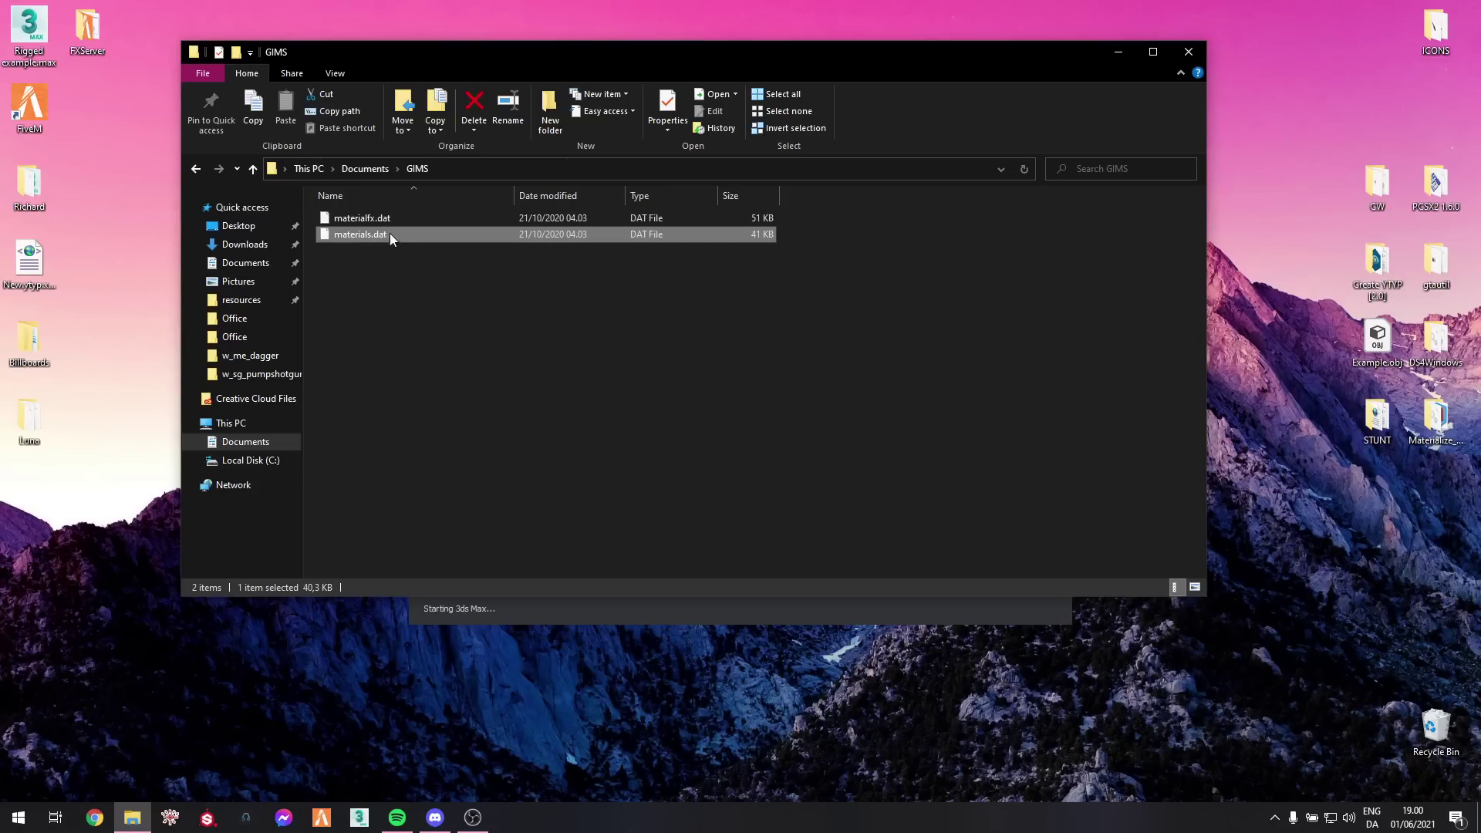
key("BackSpace")
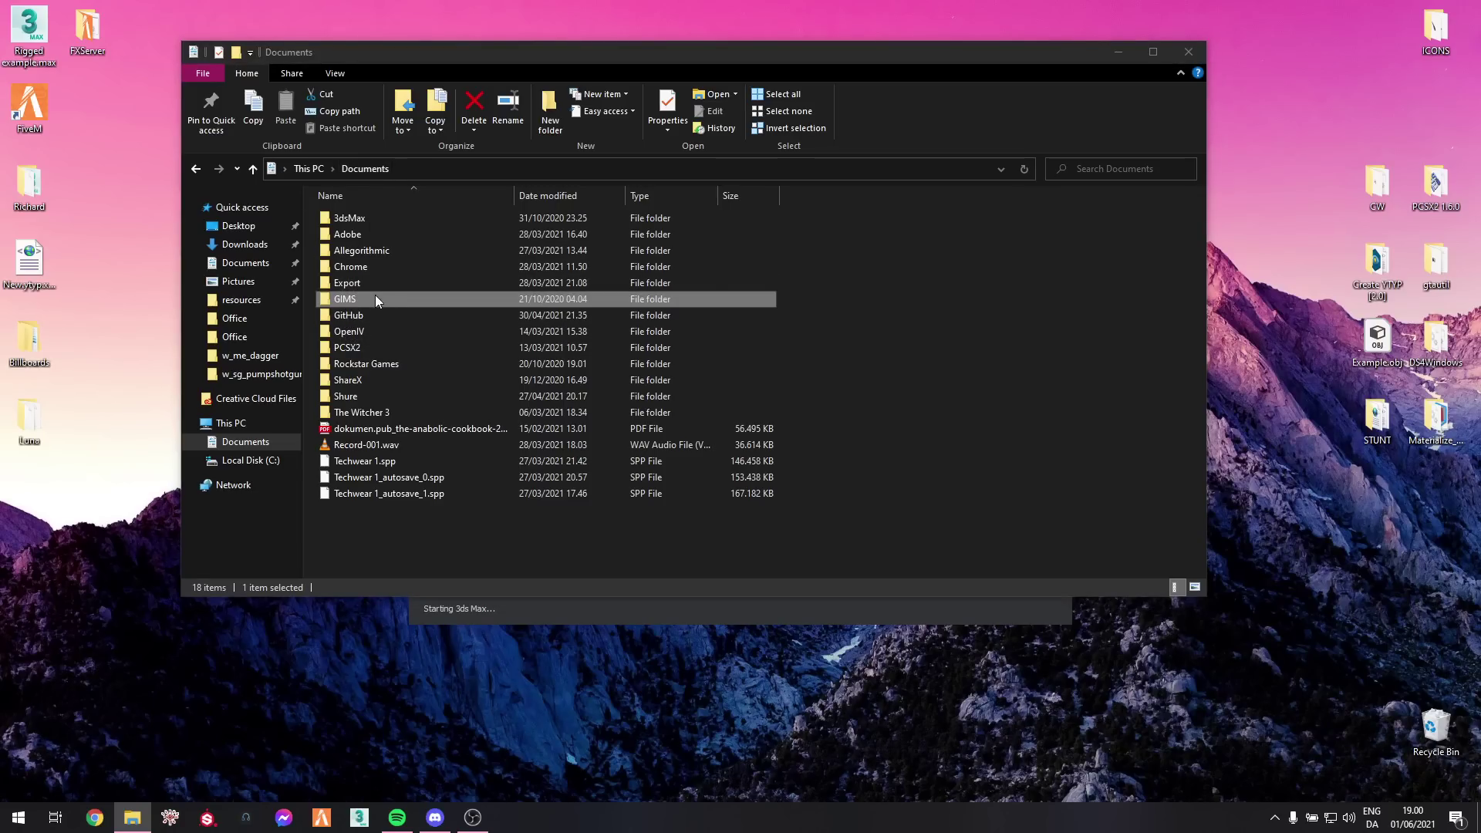
left_click(356, 301)
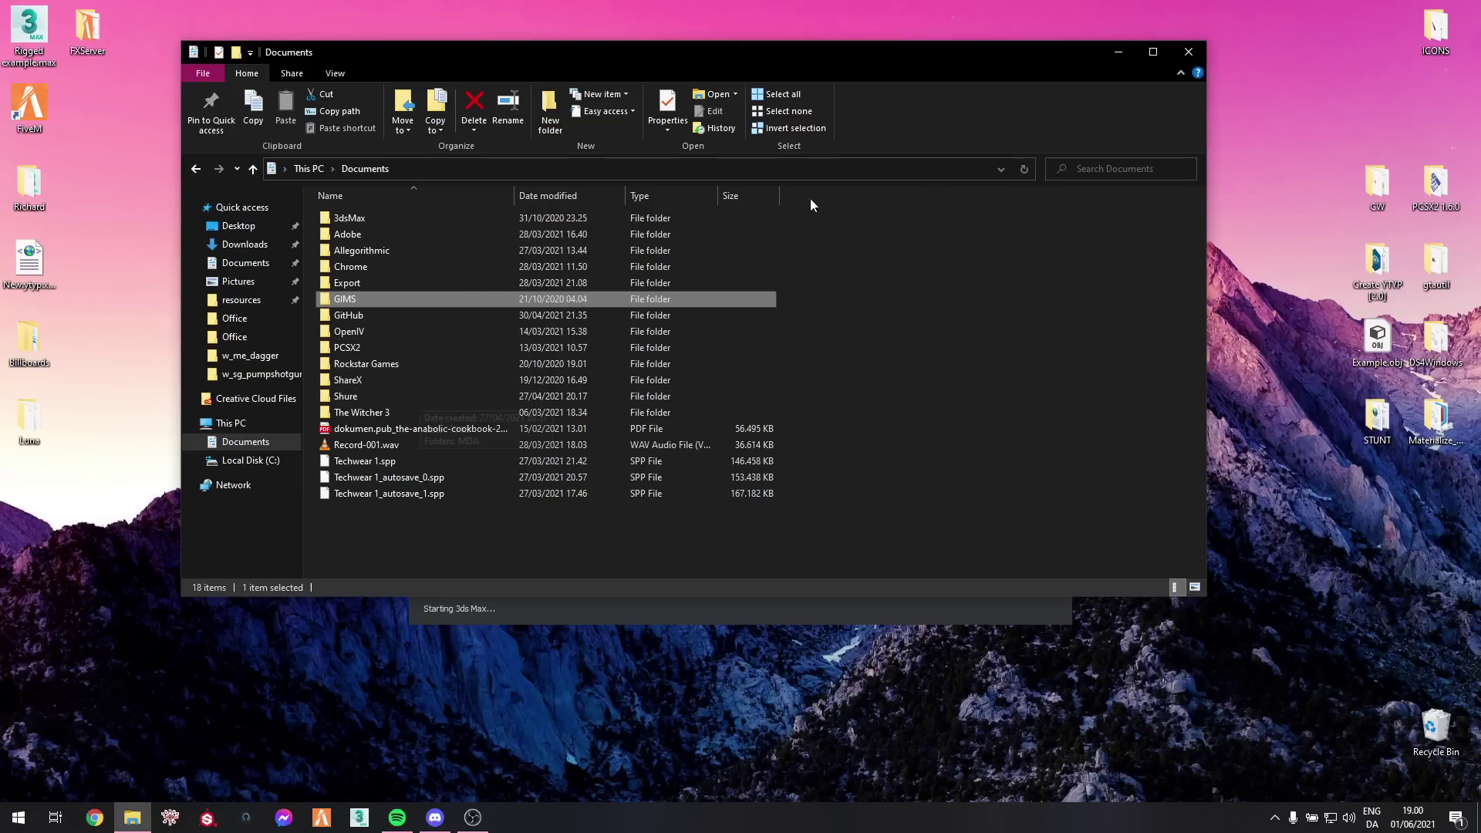
left_click(1118, 52)
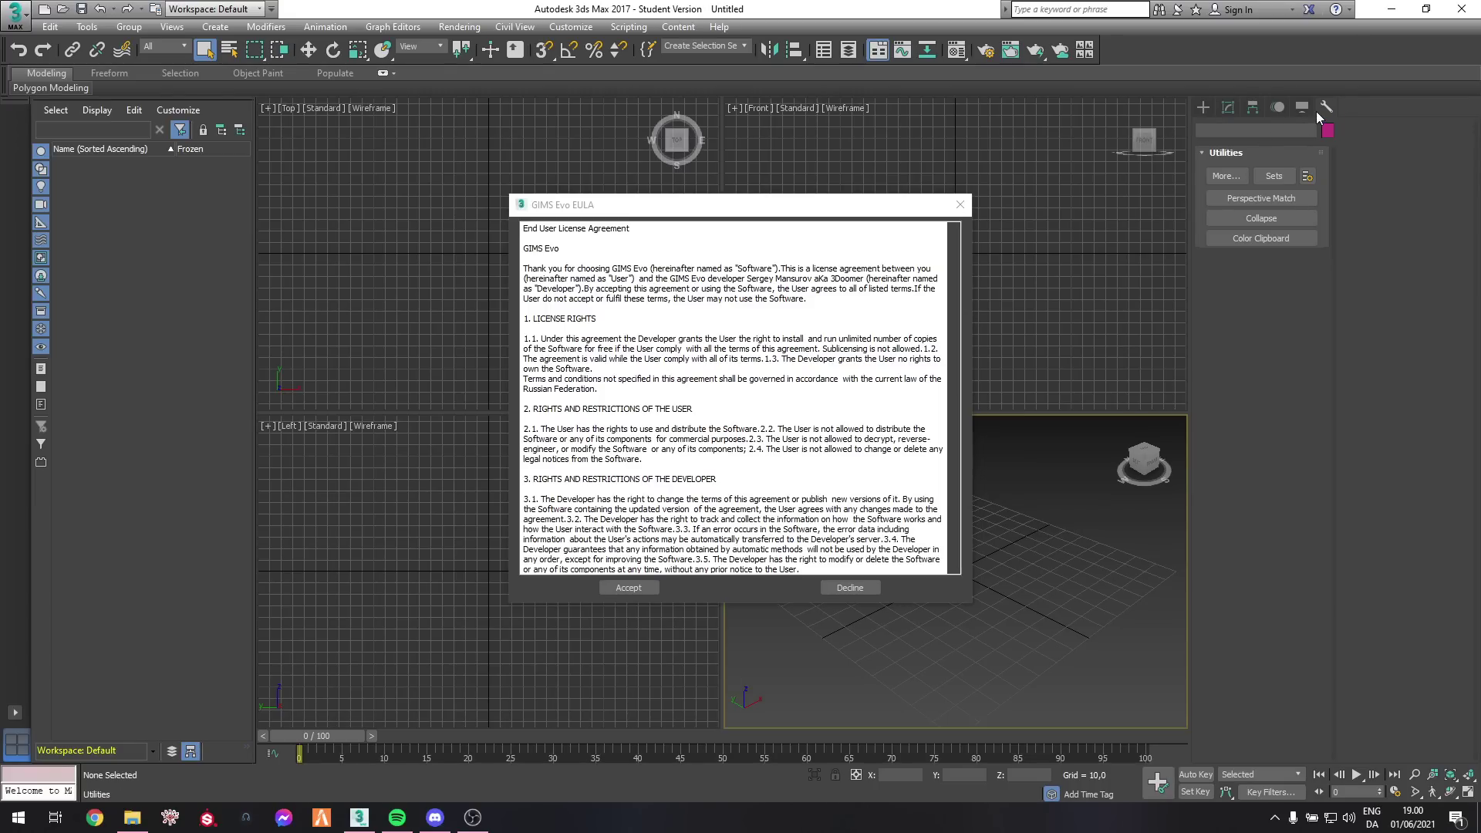
Accept the GIMS Evo licence, close the Welcome Screen and show GIMS Evo under Utilities.
left_click_drag(605, 216, 659, 199)
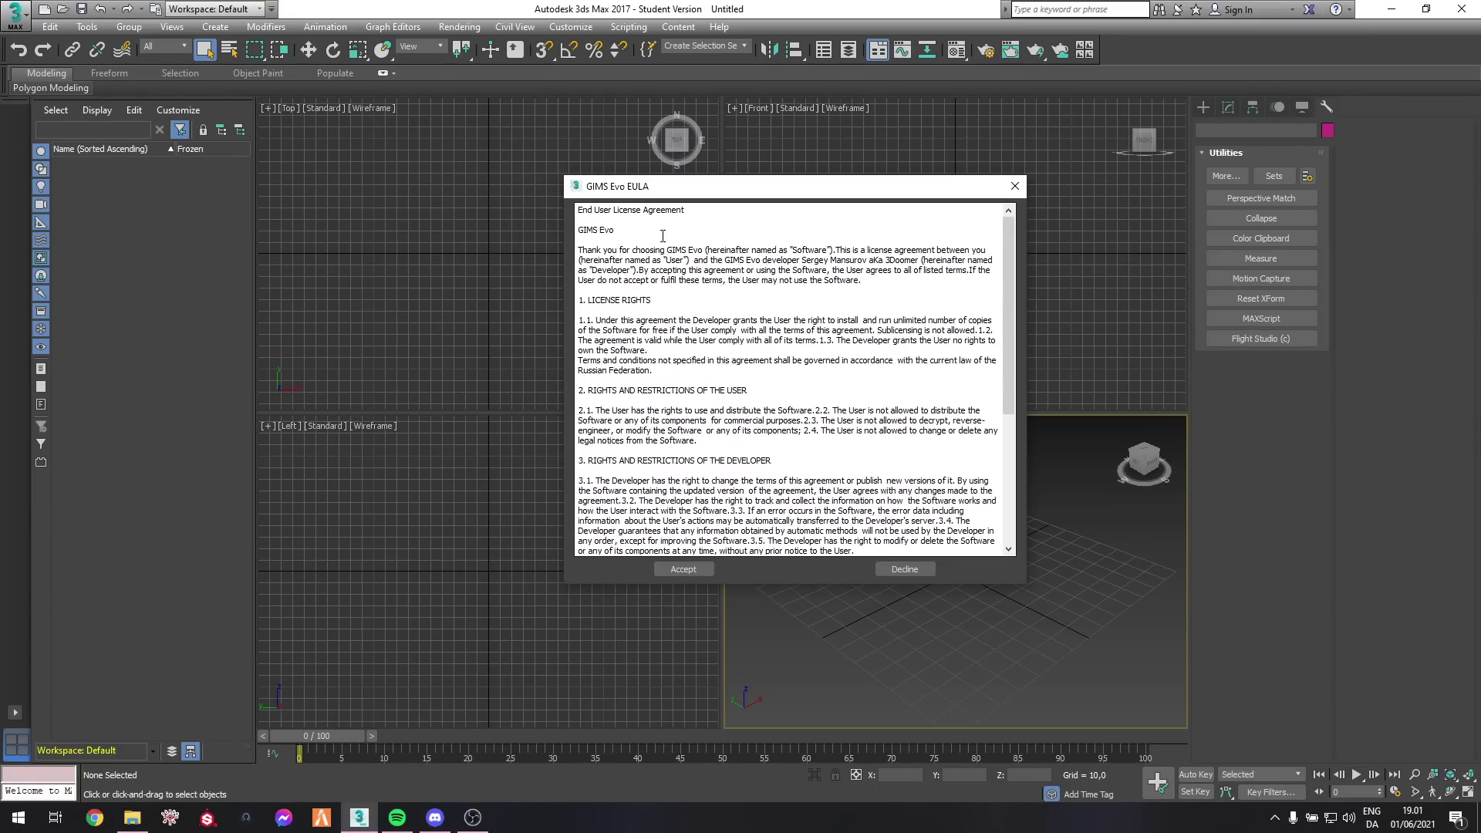
left_click(682, 572)
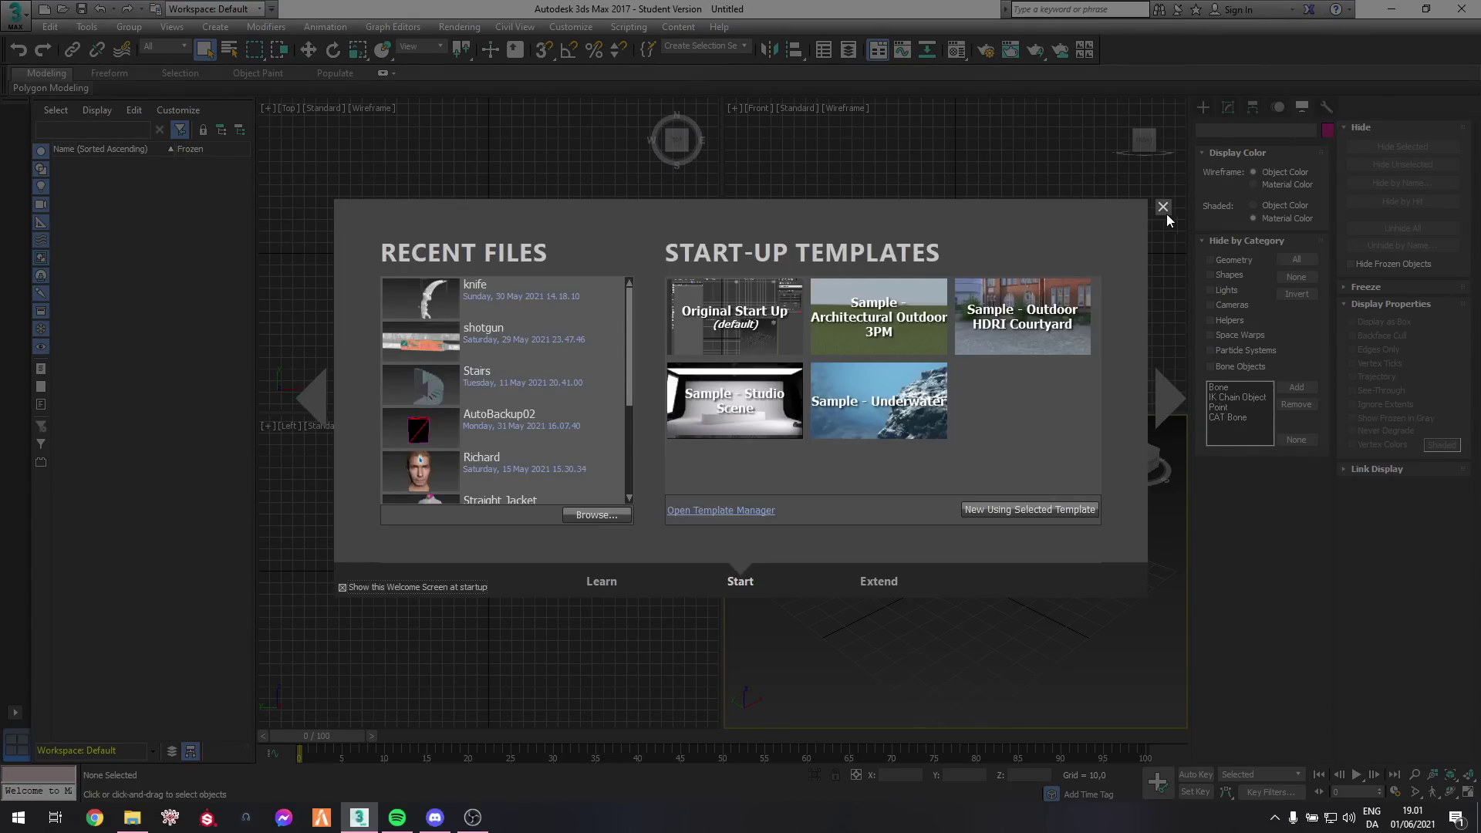
left_click(1162, 207)
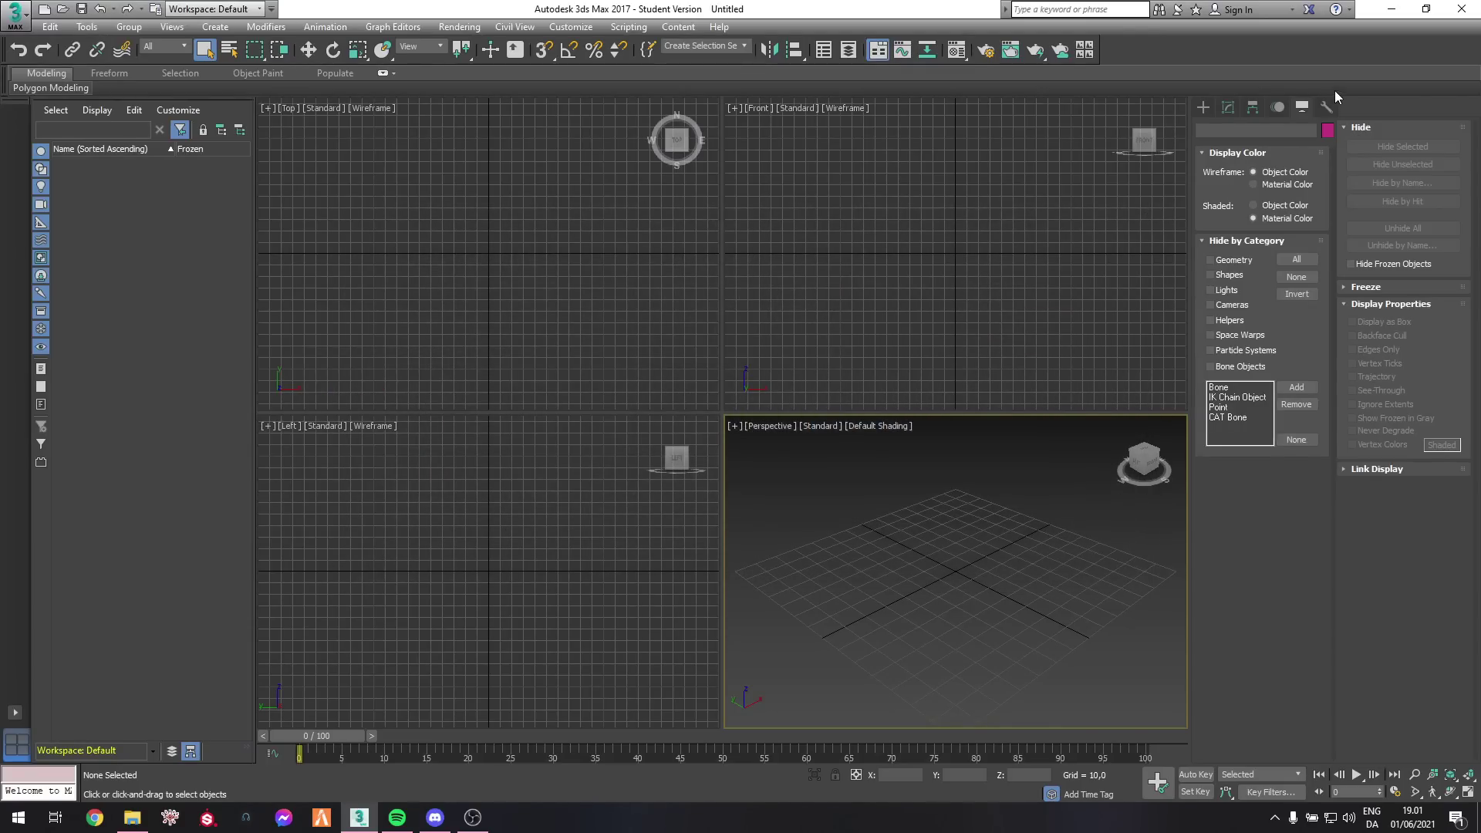
left_click(1329, 107)
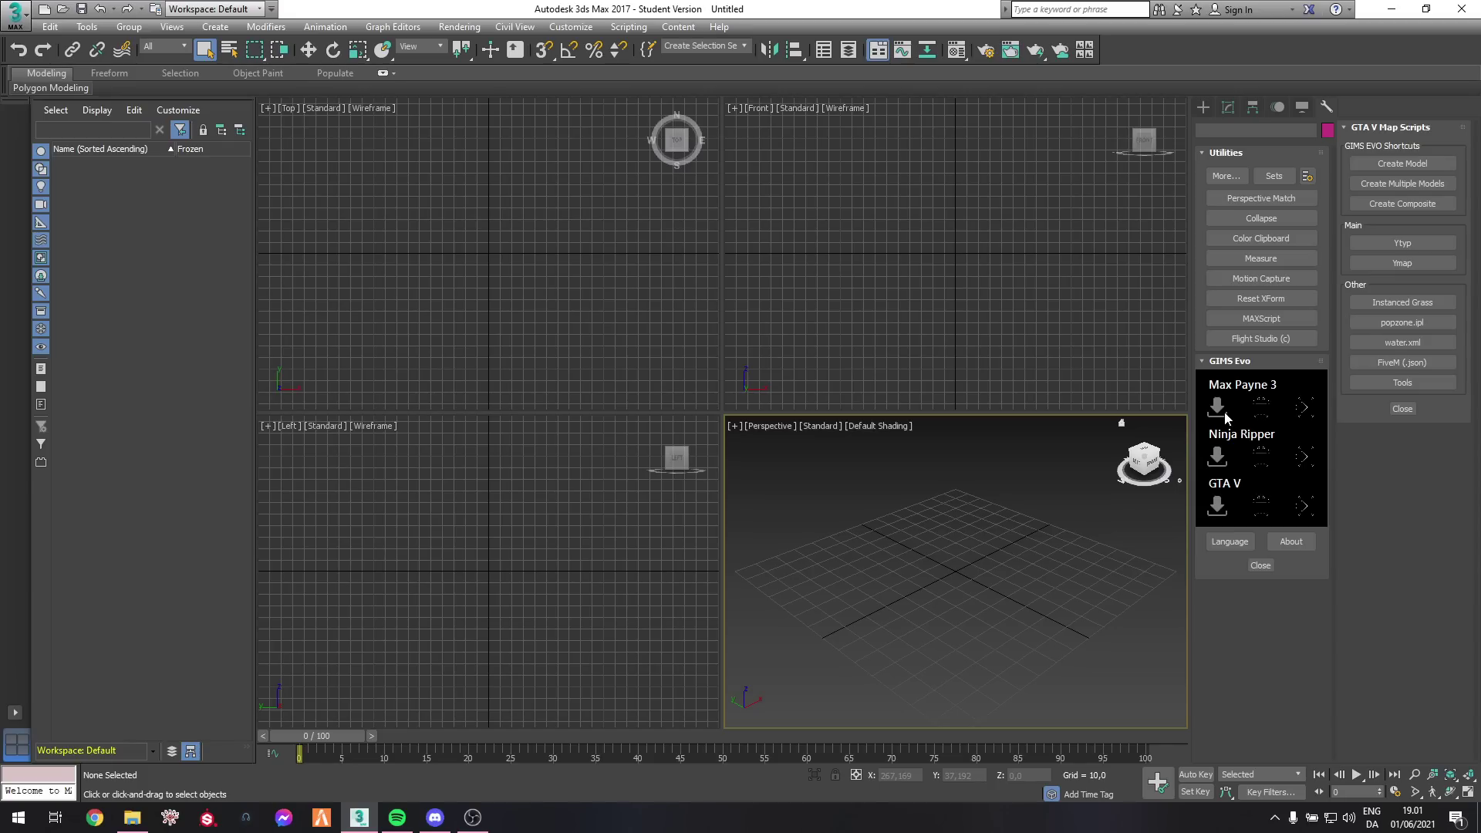
Start GIMS Evo's GTA V tools and set Documents\GIMS as the game files folder.
left_click(1308, 515)
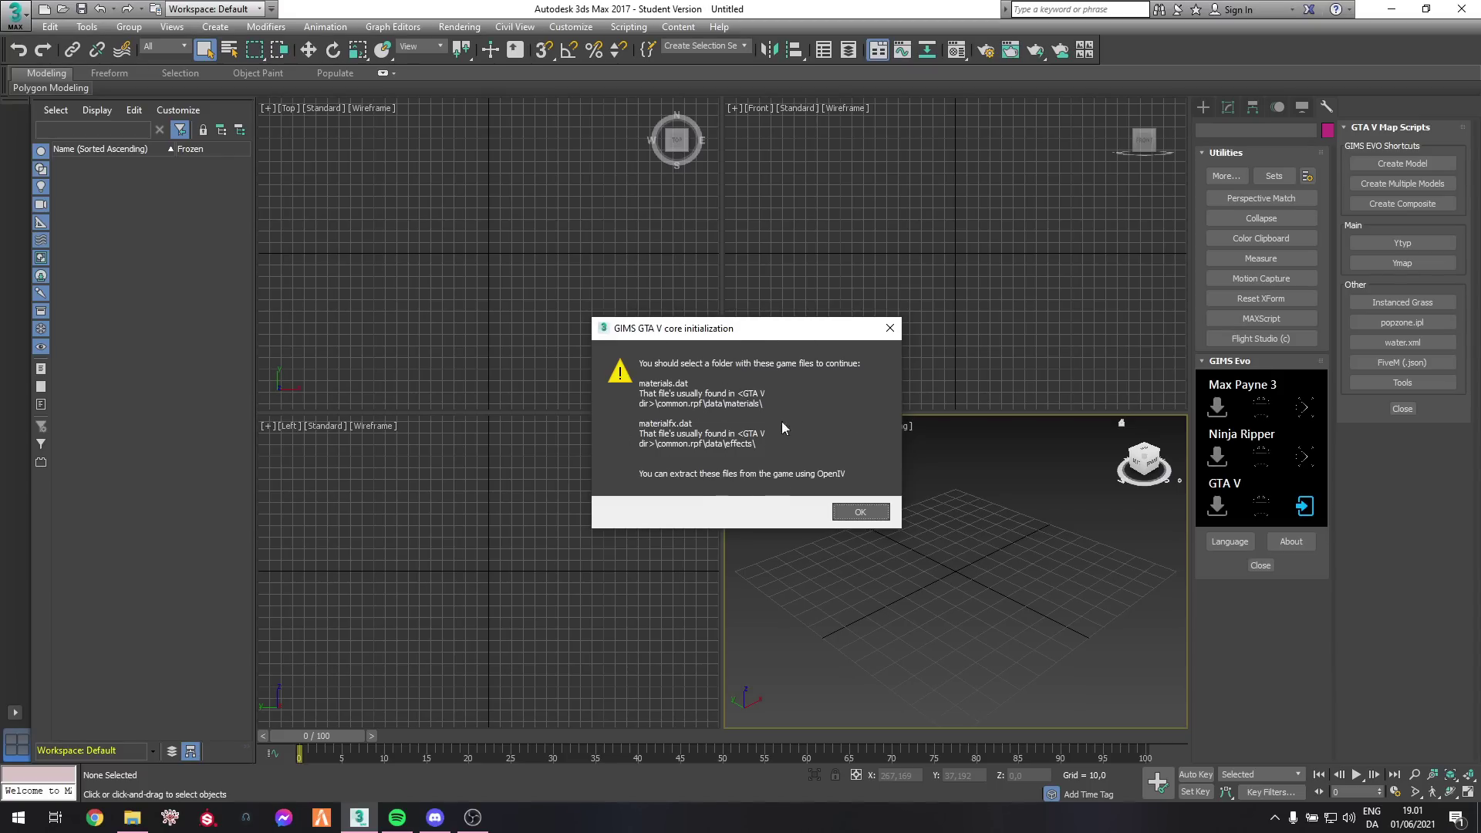
left_click(860, 512)
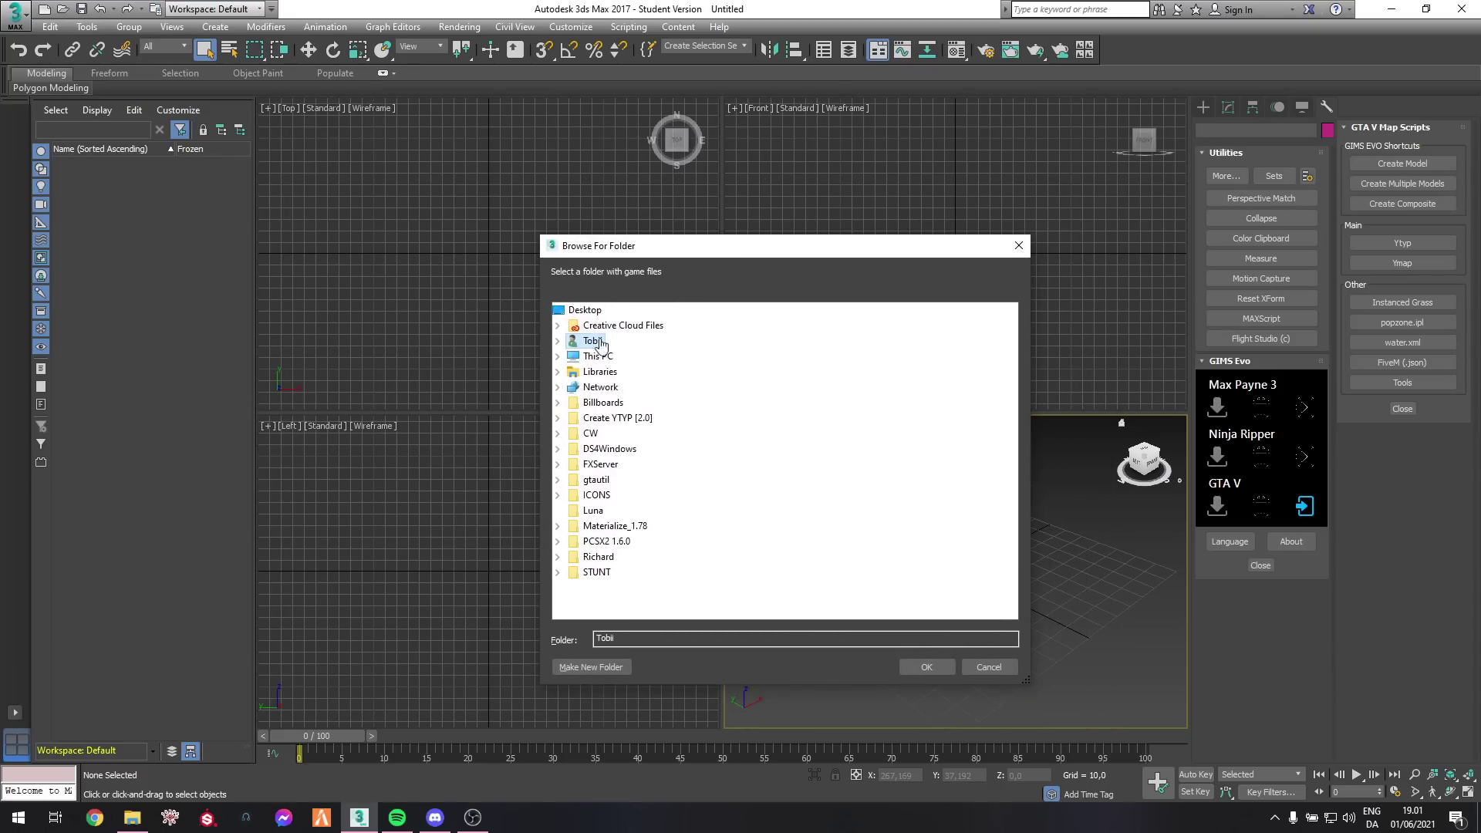
left_click(559, 341)
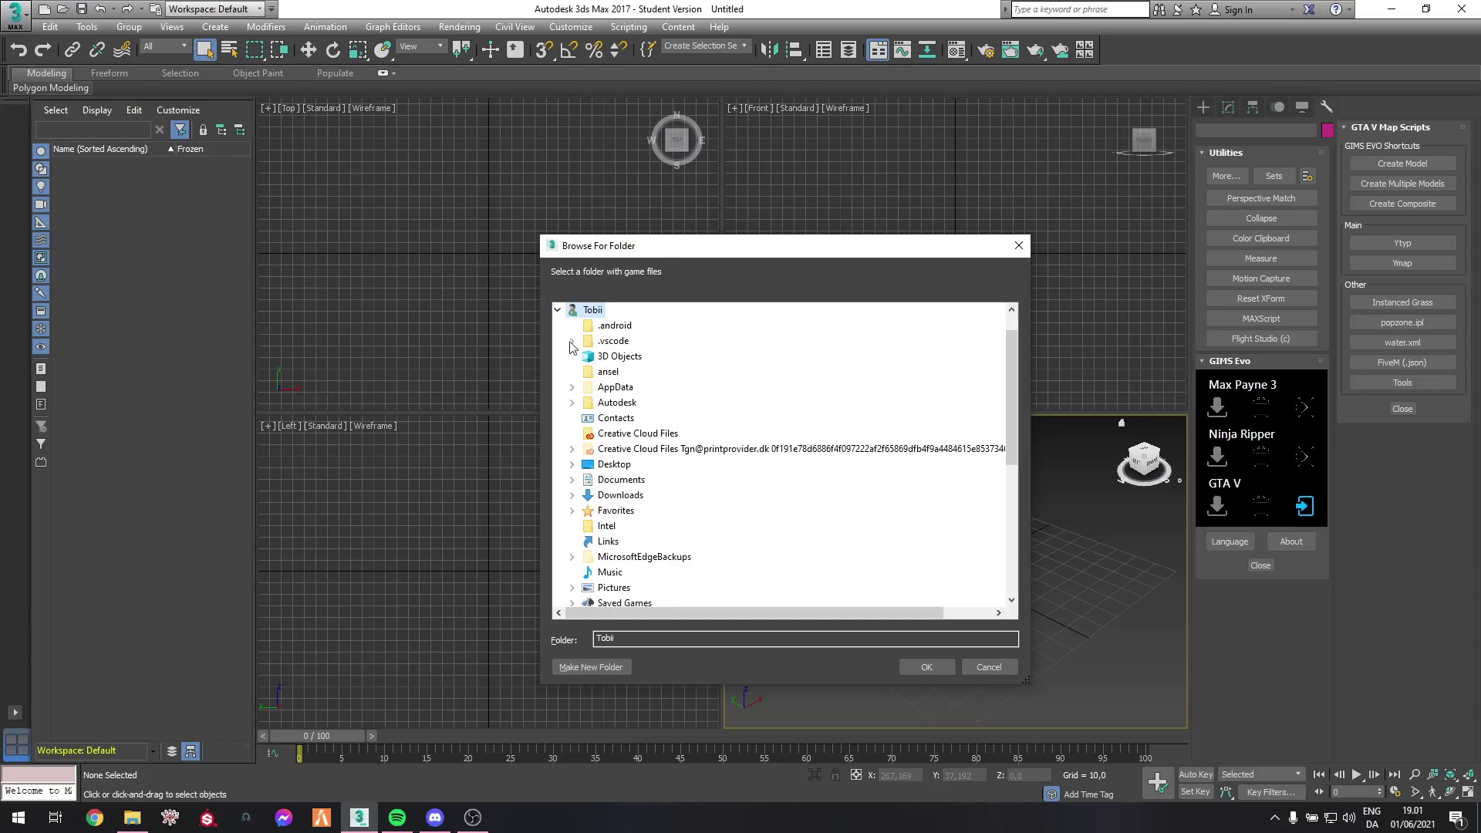
double_click(648, 480)
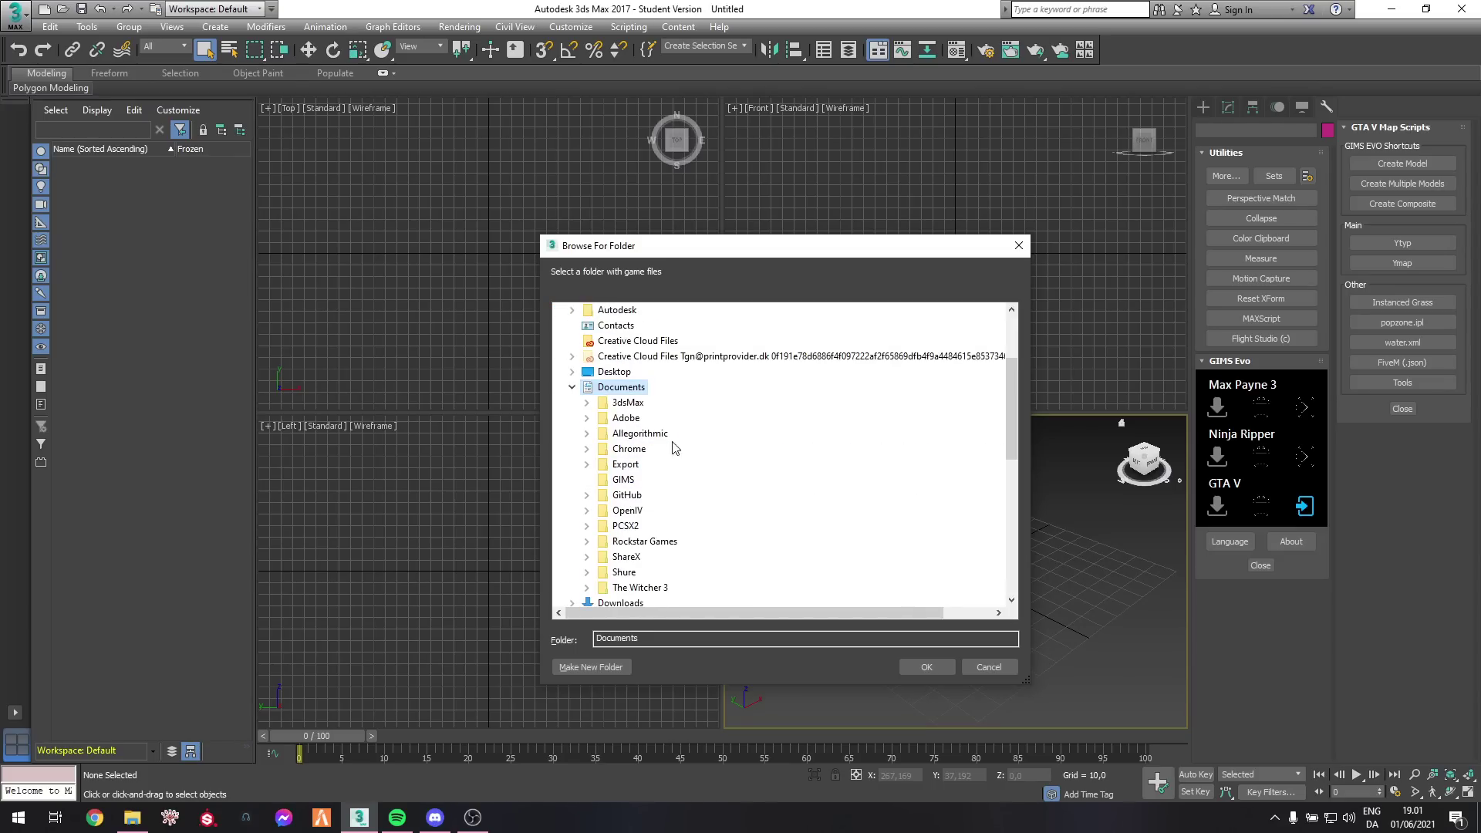
left_click(634, 483)
left_click(928, 671)
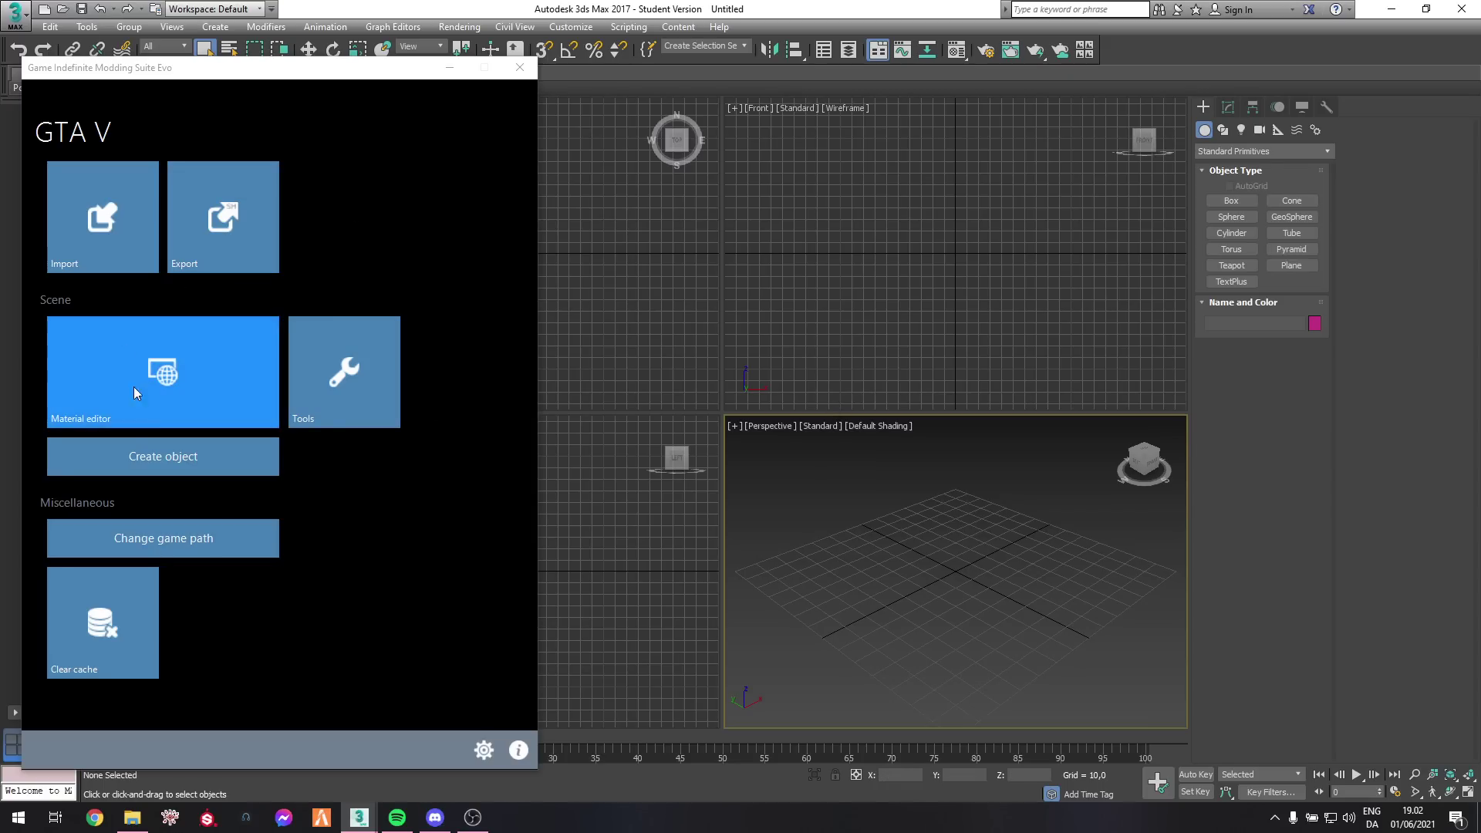
Draw a GIMS Collisions Box, EGIMS_V_Col_Box001, in the Perspective viewport, about 61,275 × 142,092 × 61,78.
left_click(159, 461)
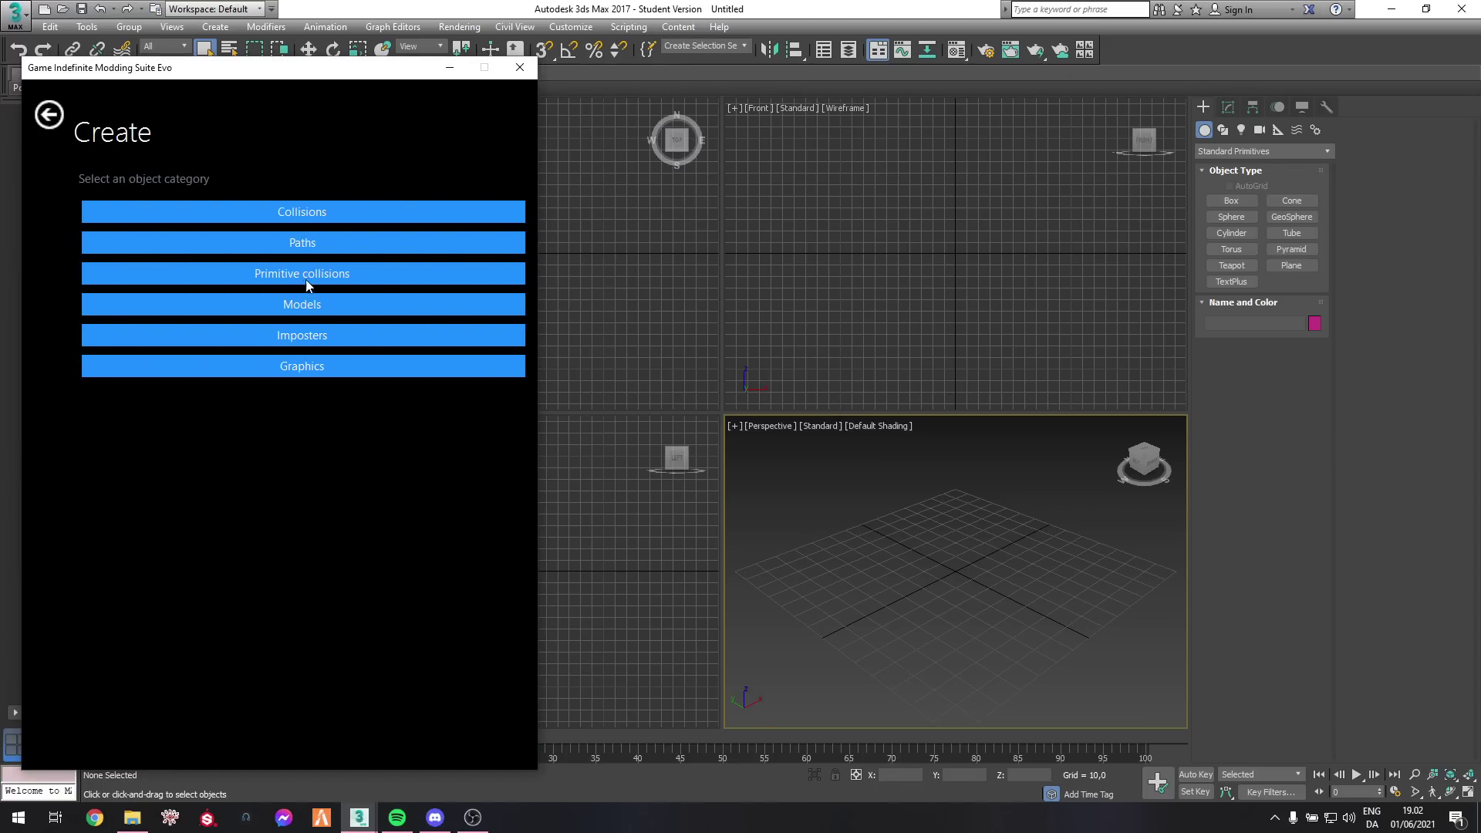
left_click(344, 219)
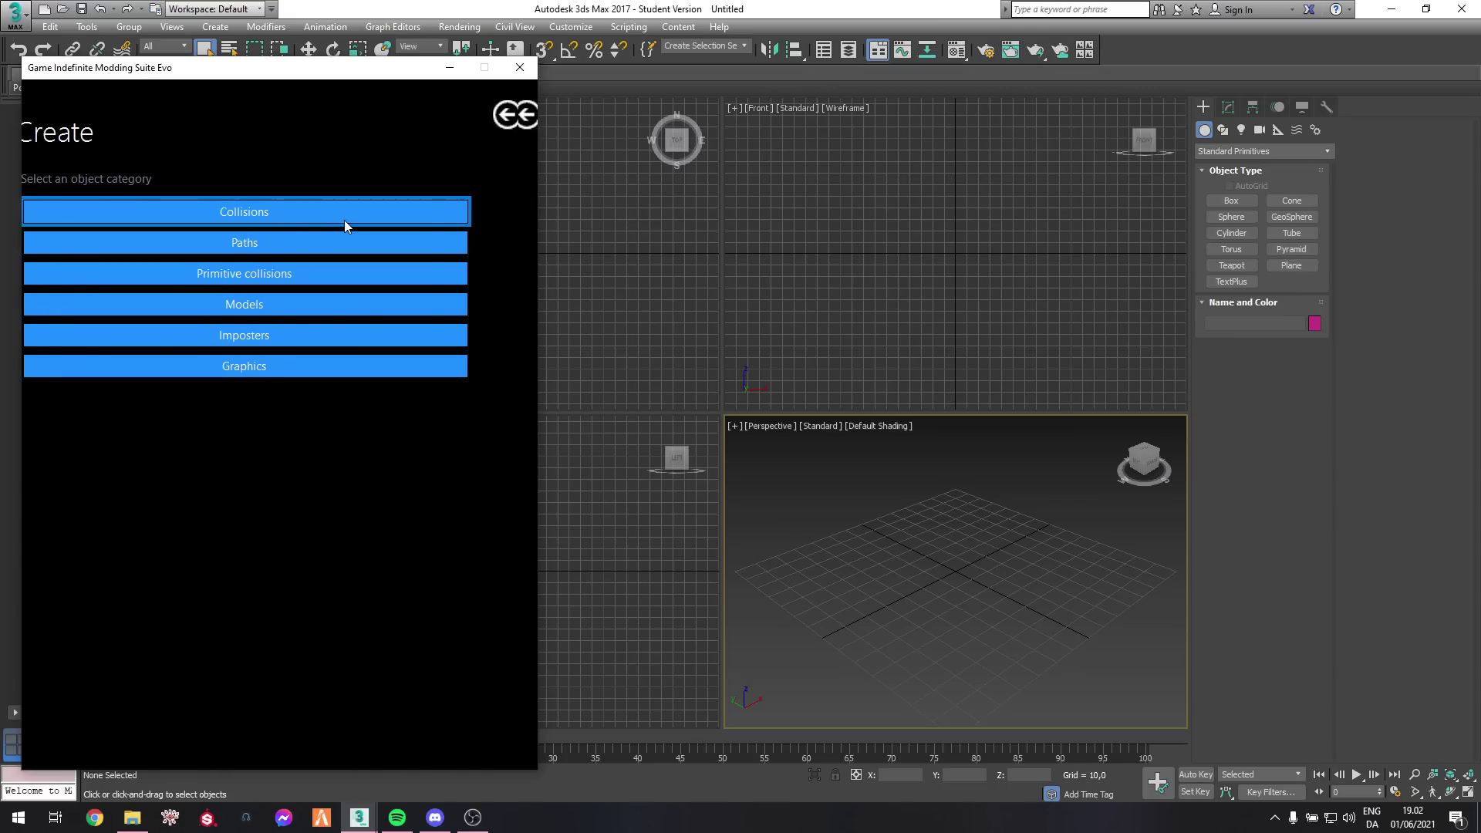
left_click(331, 307)
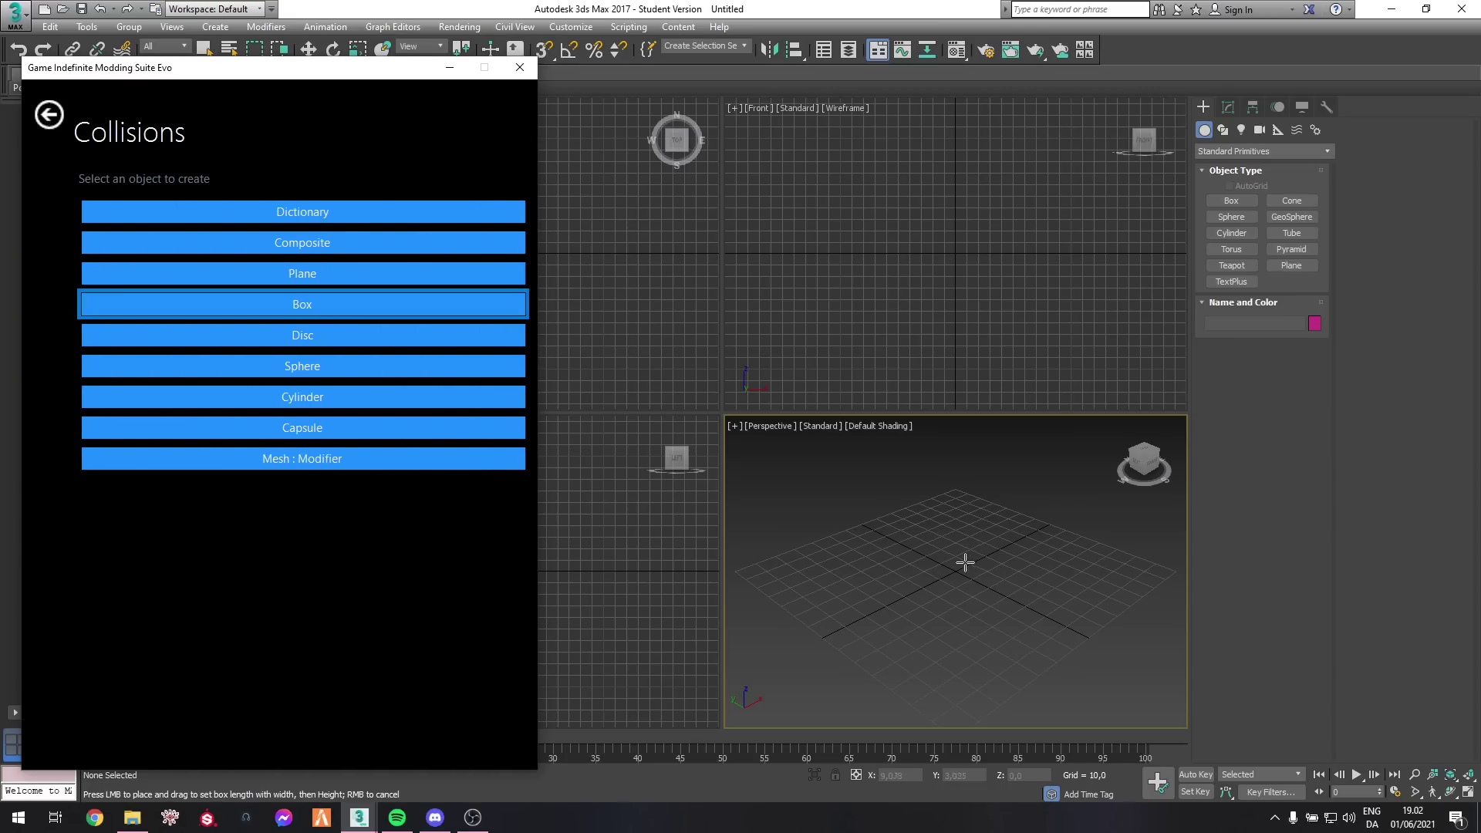
left_click_drag(878, 540, 965, 612)
left_click(1000, 545)
right_click(1000, 545)
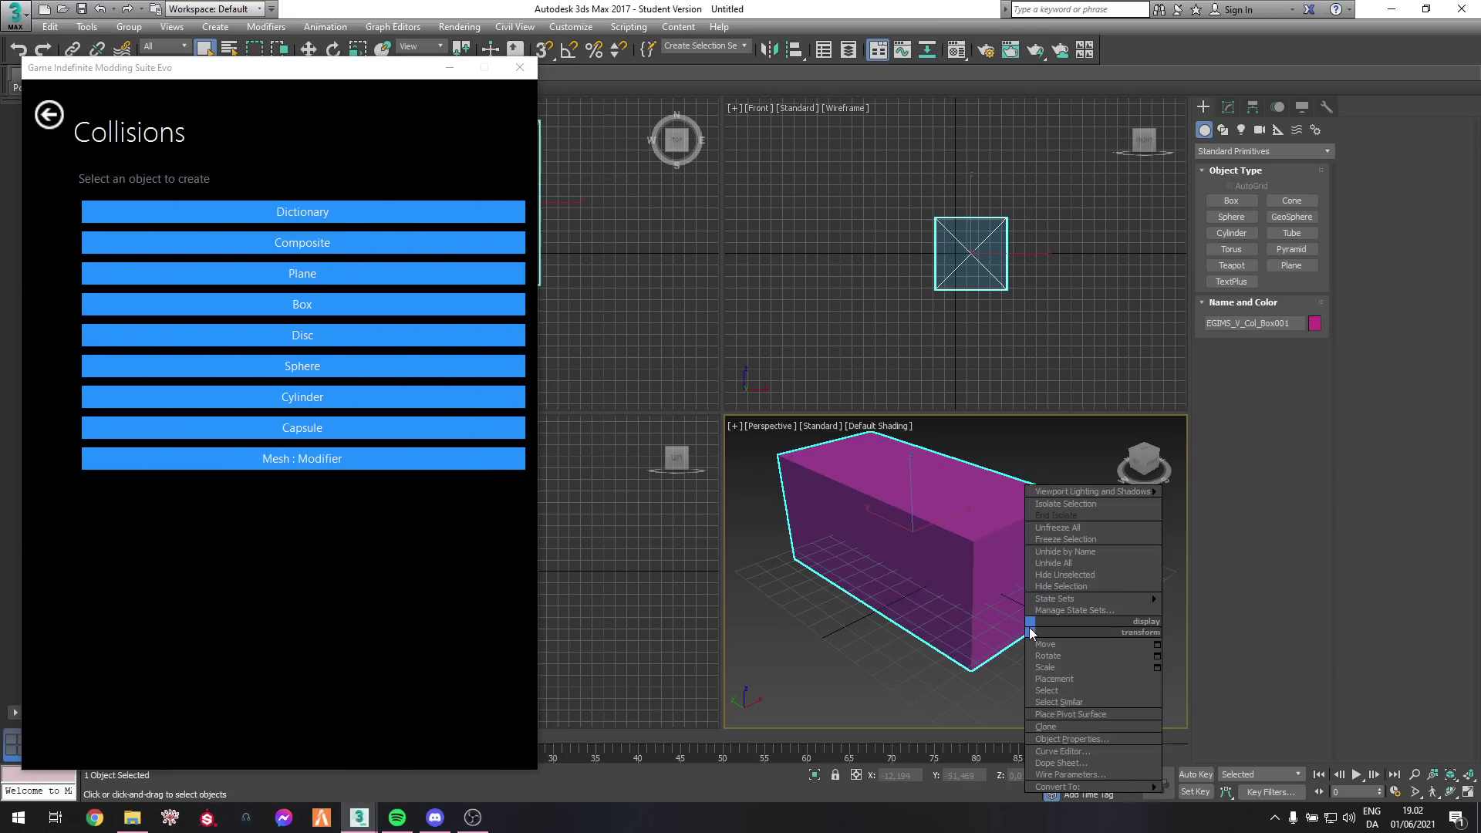
Review the collision box's size and flags in the Modify panel, then return to the GTA V main page.
left_click(1230, 109)
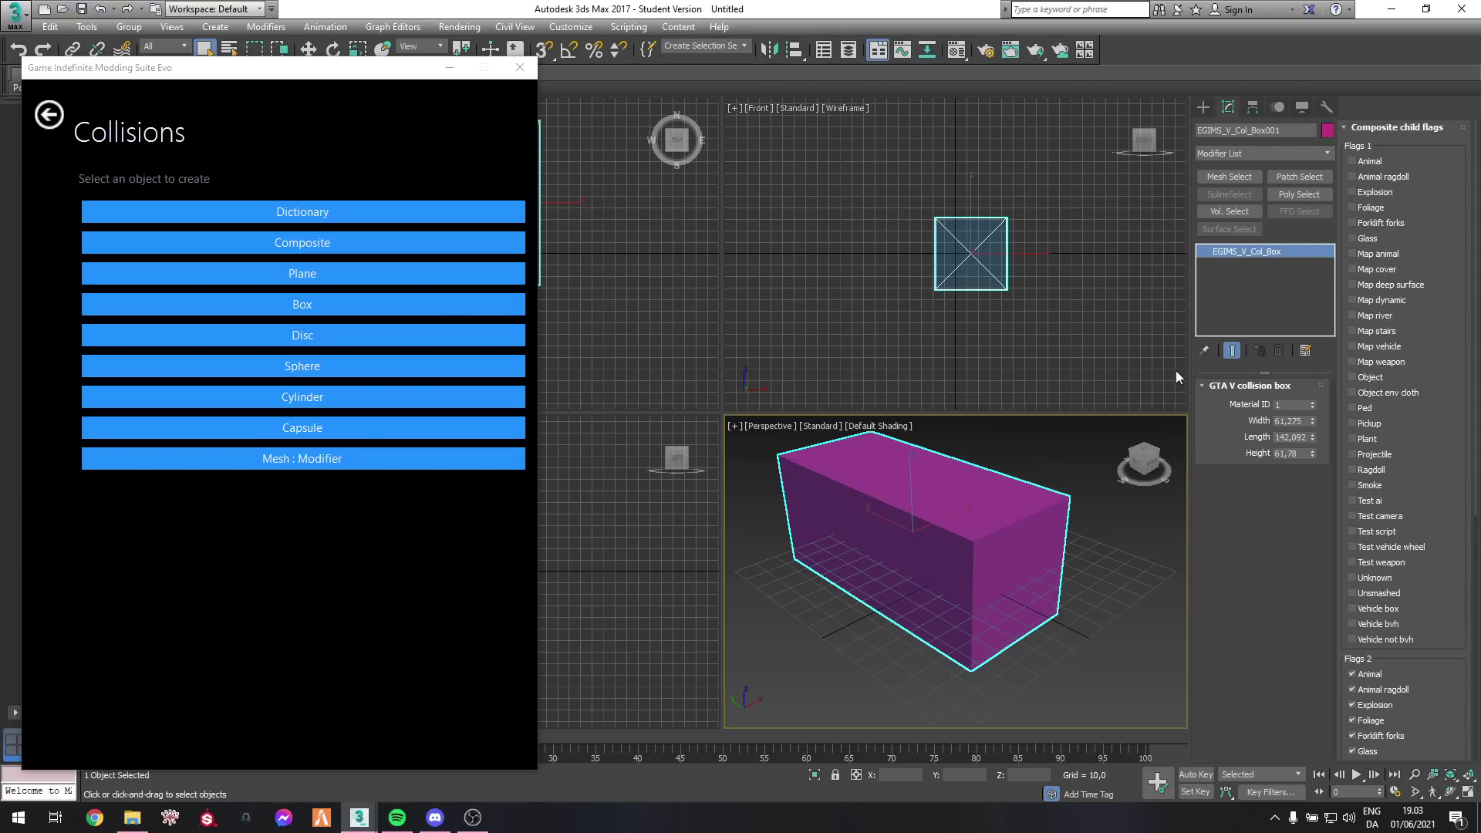
left_click(47, 114)
left_click(44, 118)
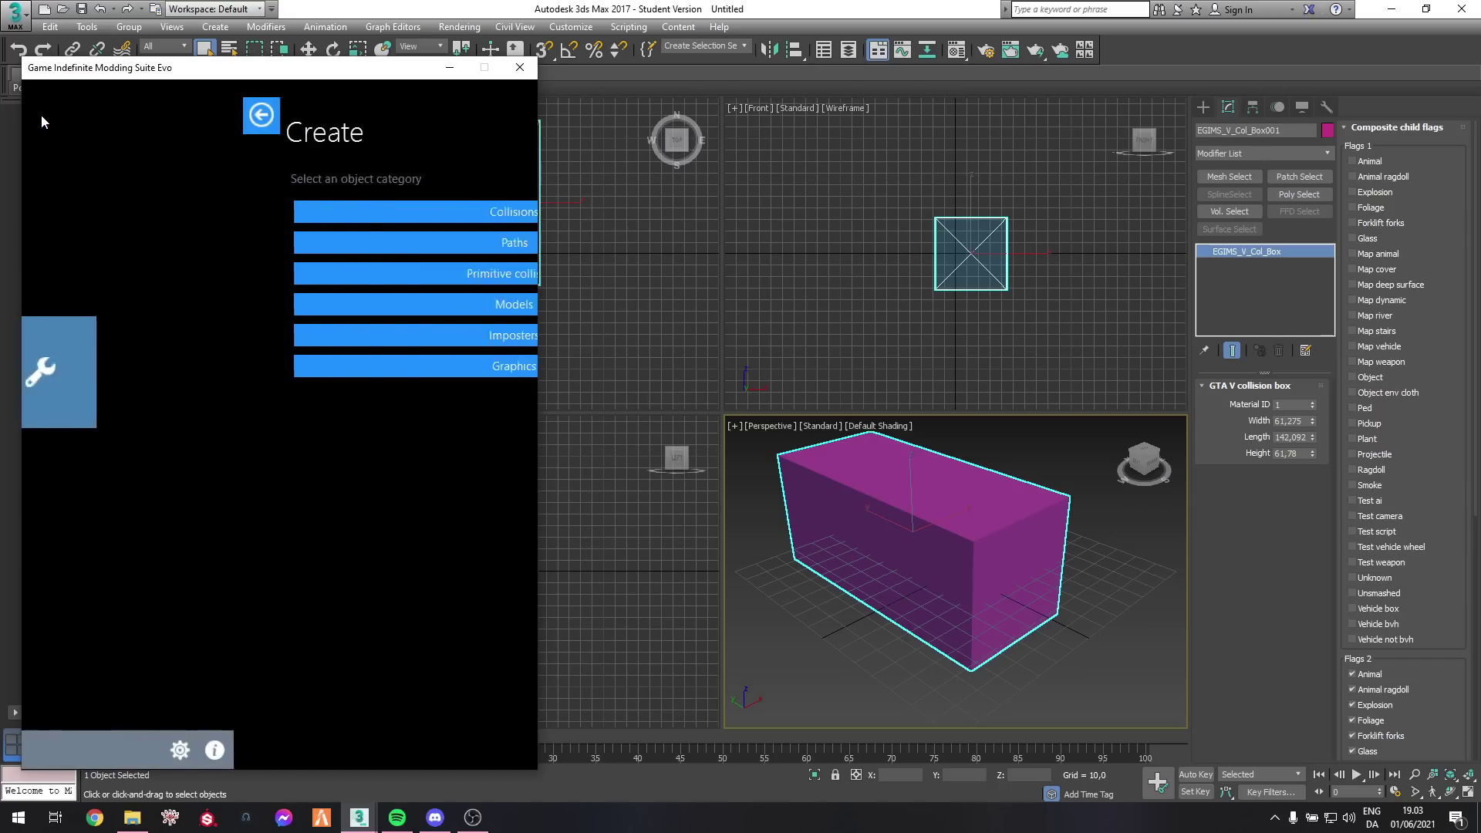